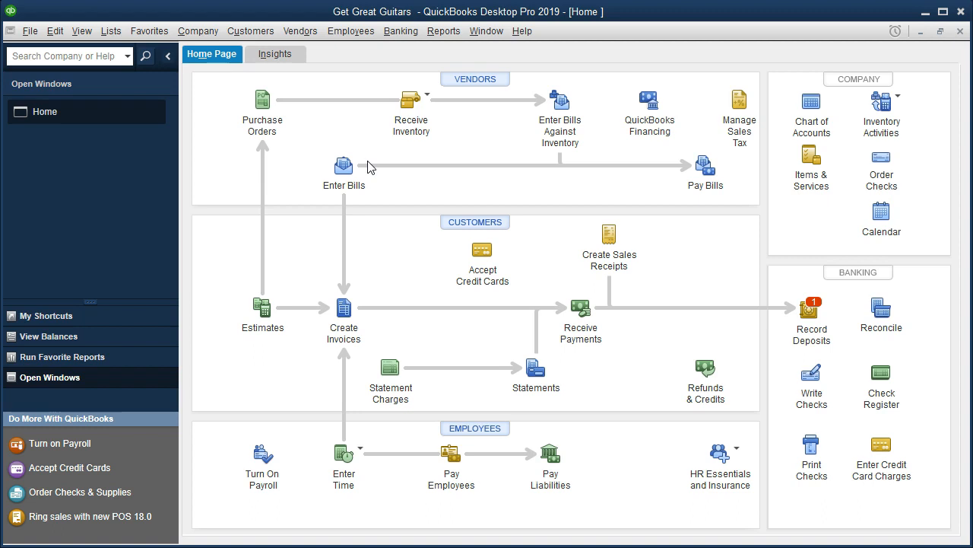
Open the Balance Sheet Standard report for the company
{"action": "left_click", "coordinate": [444, 32]}
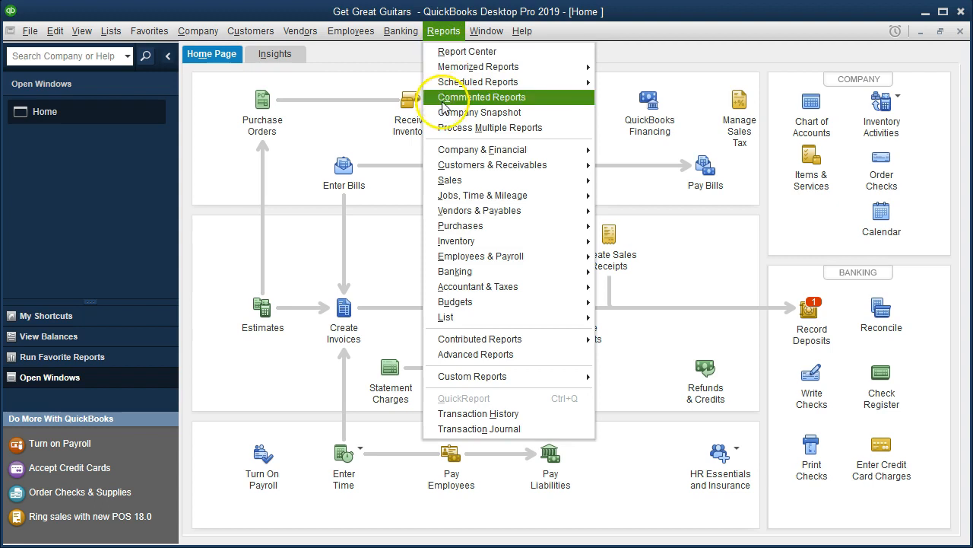
{"action": "mouse_move", "coordinate": [560, 150]}
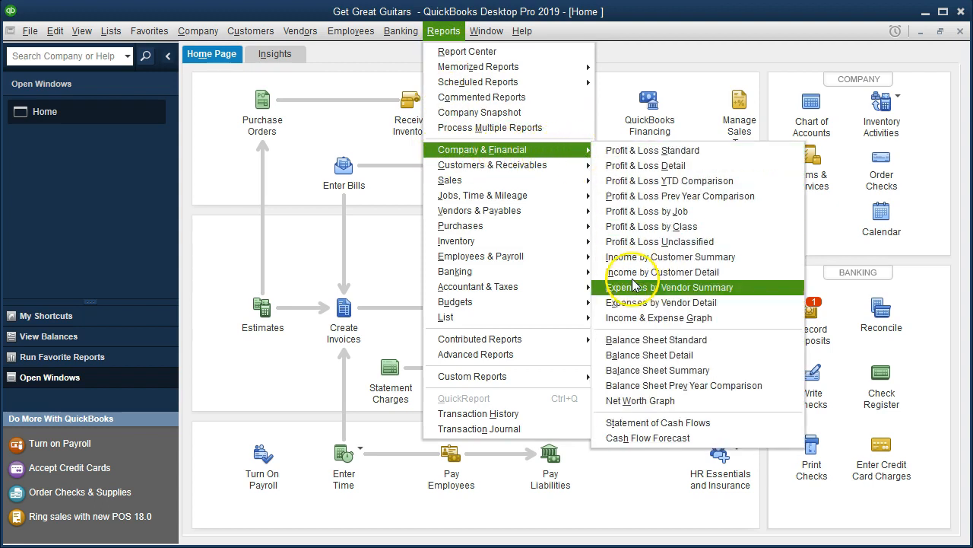
{"action": "left_click", "coordinate": [720, 346]}
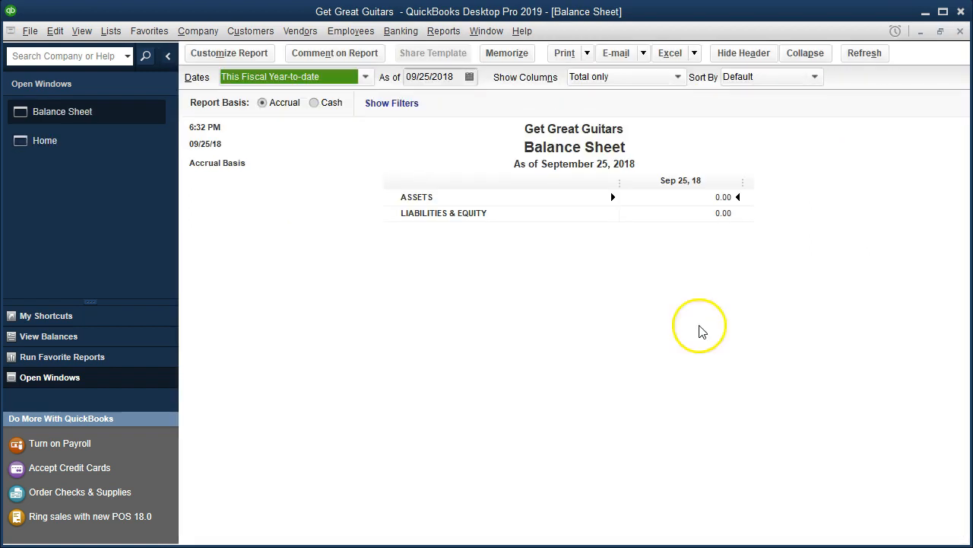
Customize the balance sheet's date range to run from 01/01/2019 to 02/28/2019
{"action": "left_click", "coordinate": [265, 60]}
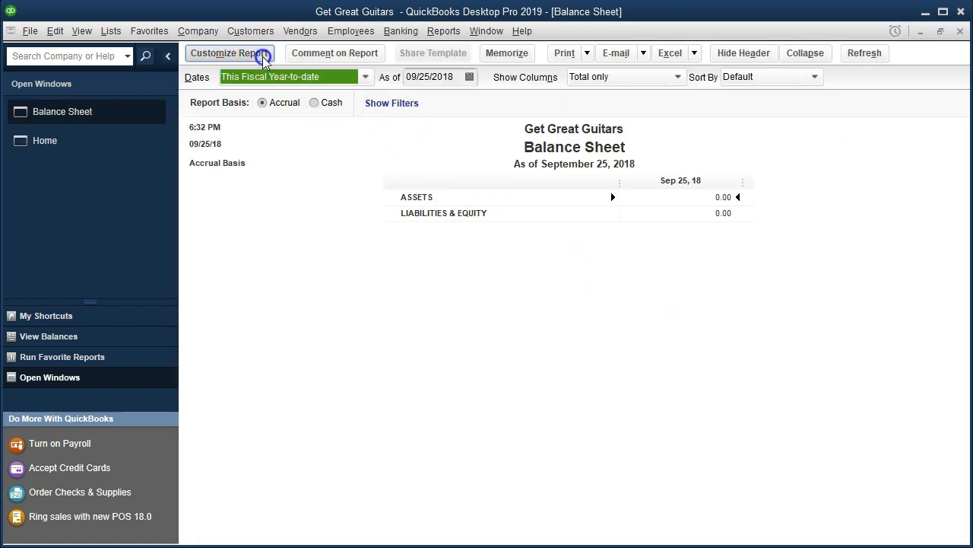
{"action": "key", "text": "Tab"}
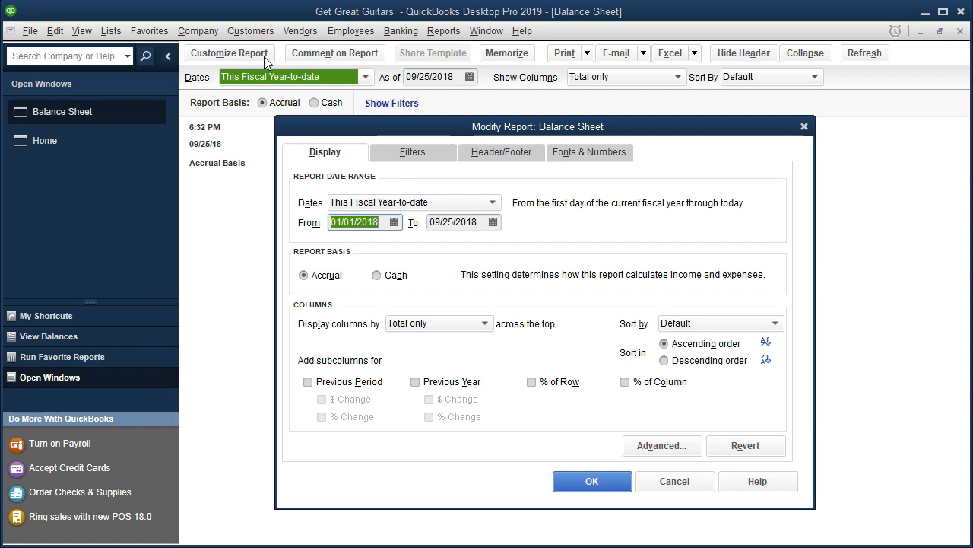
{"action": "type", "text": "010119"}
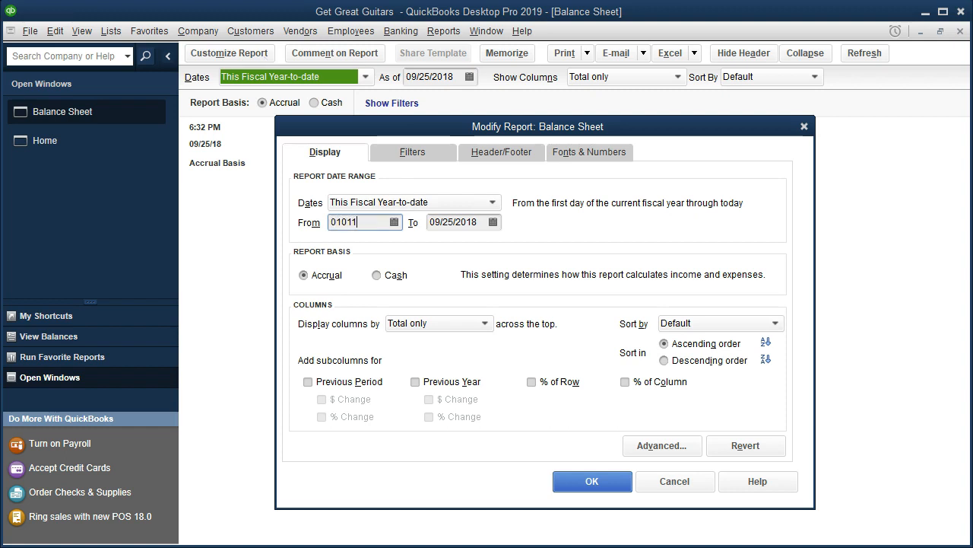
{"action": "key", "text": "Tab"}
{"action": "type", "text": "1"}
{"action": "key", "text": "BackSpace"}
{"action": "type", "text": "021"}
{"action": "key", "text": "BackSpace"}
{"action": "type", "text": "2810"}
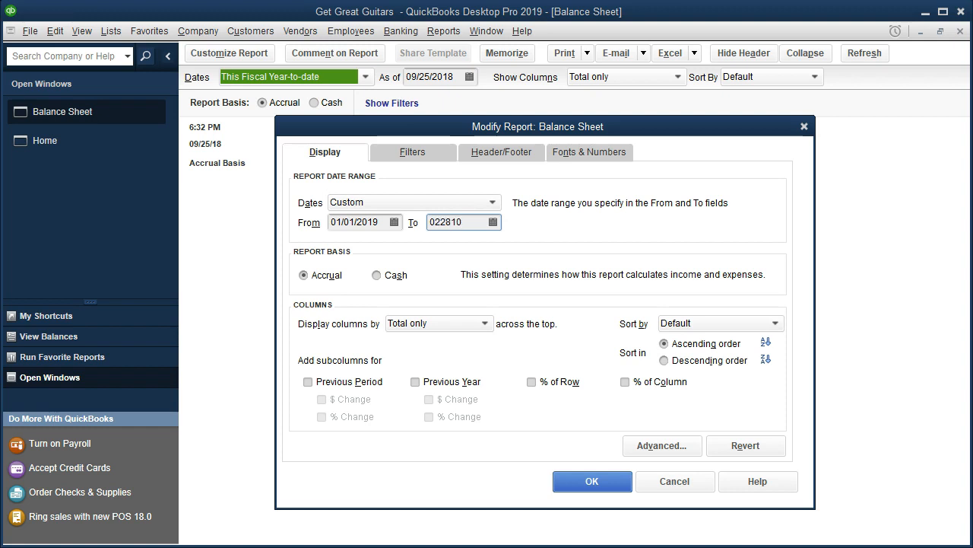
{"action": "key", "text": "BackSpace"}
{"action": "key", "text": "BackSpace"}
{"action": "type", "text": "29"}
{"action": "key", "text": "BackSpace"}
{"action": "key", "text": "BackSpace"}
{"action": "key", "text": "Tab"}
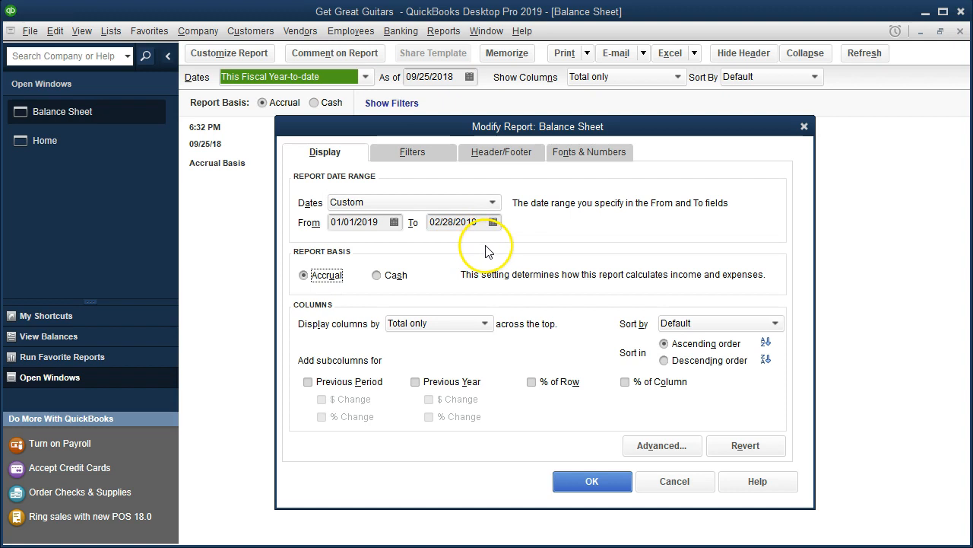
{"action": "left_click", "coordinate": [593, 479]}
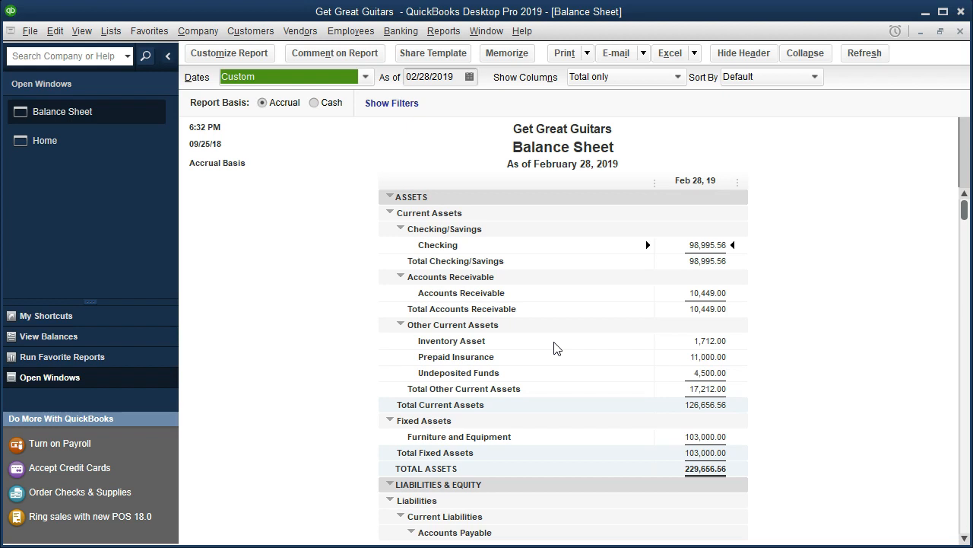
Drill down from the Loan Payable balance under Long Term Liabilities to its underlying transactions
{"action": "scroll", "coordinate": [555, 347], "scroll_direction": "down", "scroll_amount": 5}
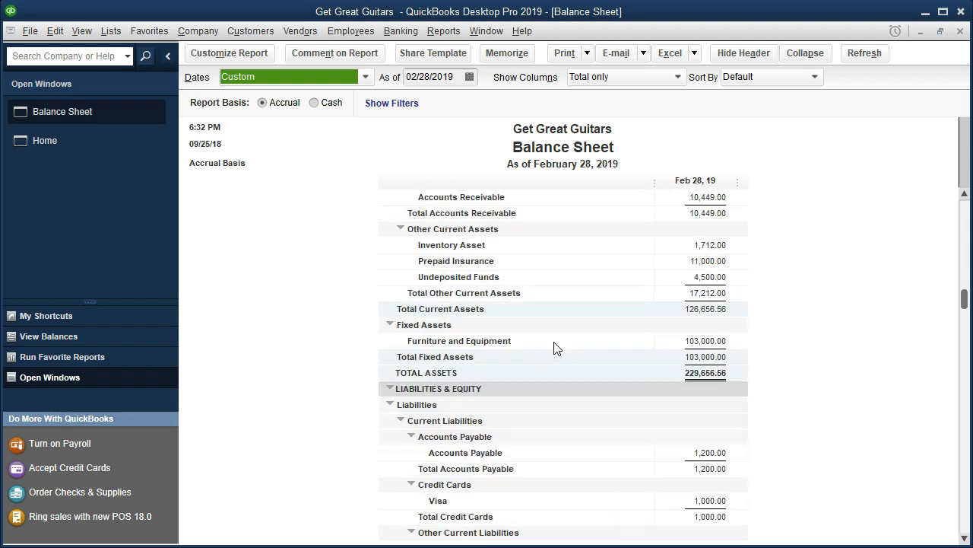
{"action": "scroll", "coordinate": [555, 348], "scroll_direction": "down", "scroll_amount": 2}
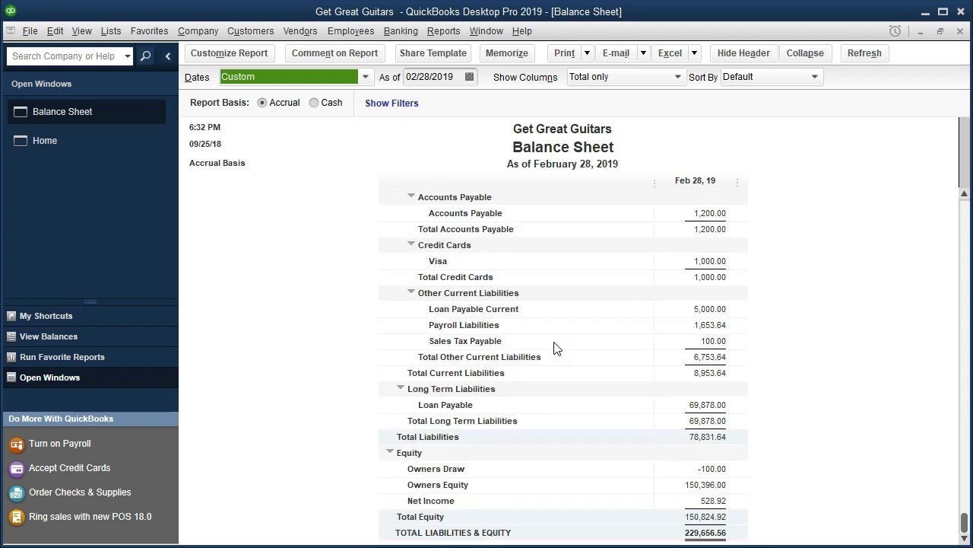
{"action": "left_click", "coordinate": [691, 405]}
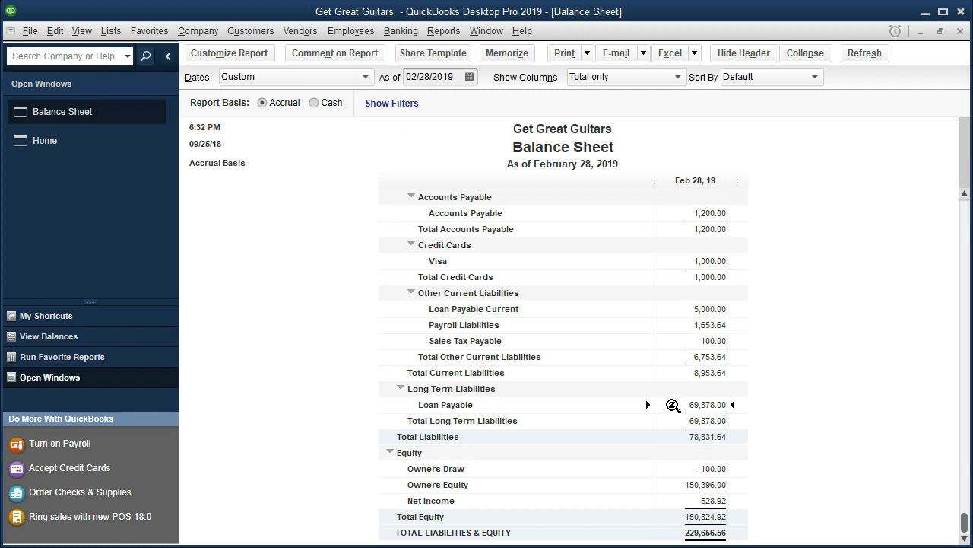
{"action": "double_click", "coordinate": [672, 405]}
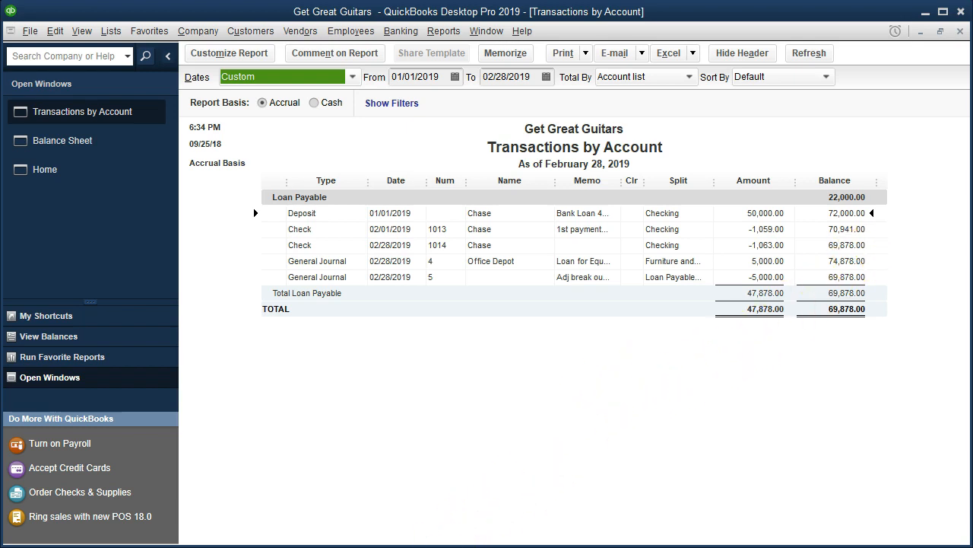
Switch to the Loan Payments workbook in Excel and review the loan amount, term, rate and payment formula on the Long Term (2) sheet
{"action": "left_click", "coordinate": [400, 543]}
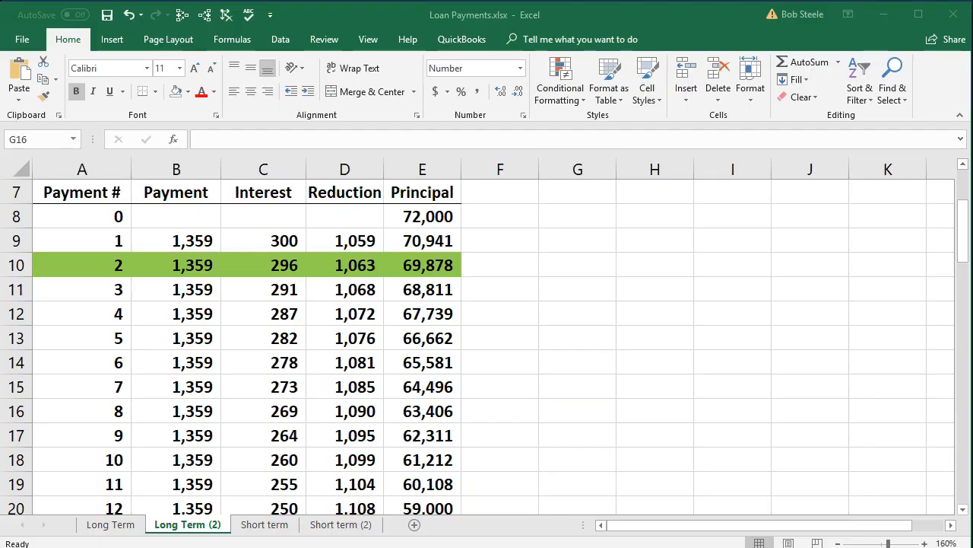
{"action": "scroll", "coordinate": [454, 426], "scroll_direction": "up", "scroll_amount": 2}
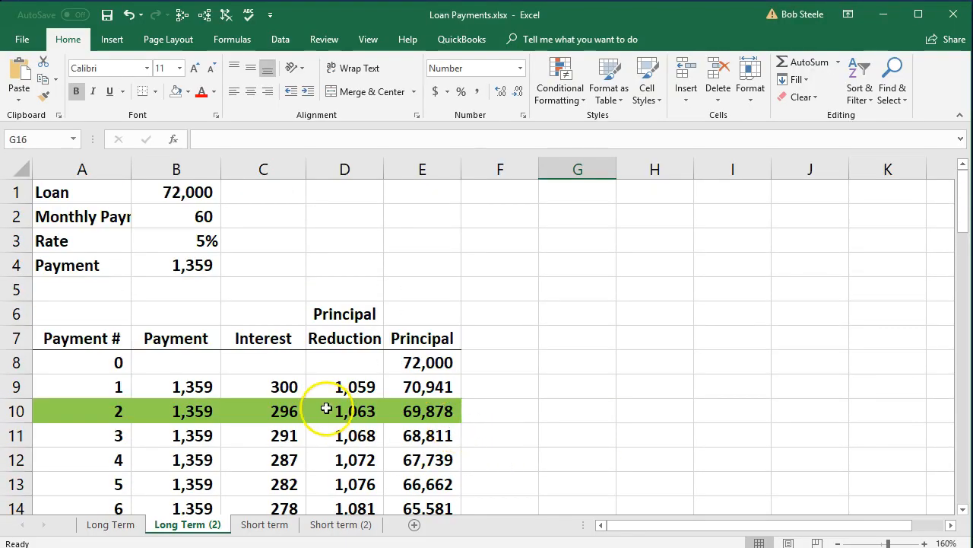
{"action": "left_click", "coordinate": [181, 191]}
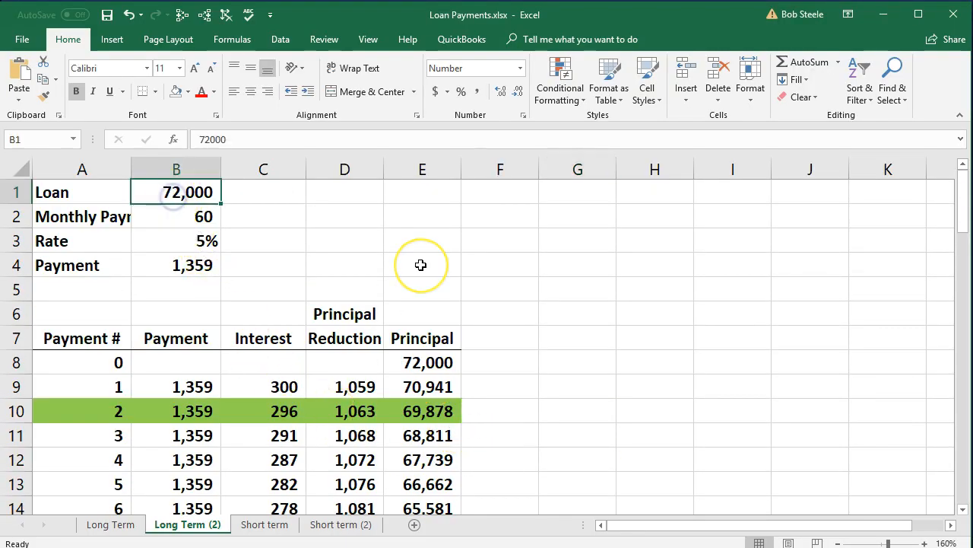
{"action": "key", "text": "Right"}
{"action": "key", "text": "Left"}
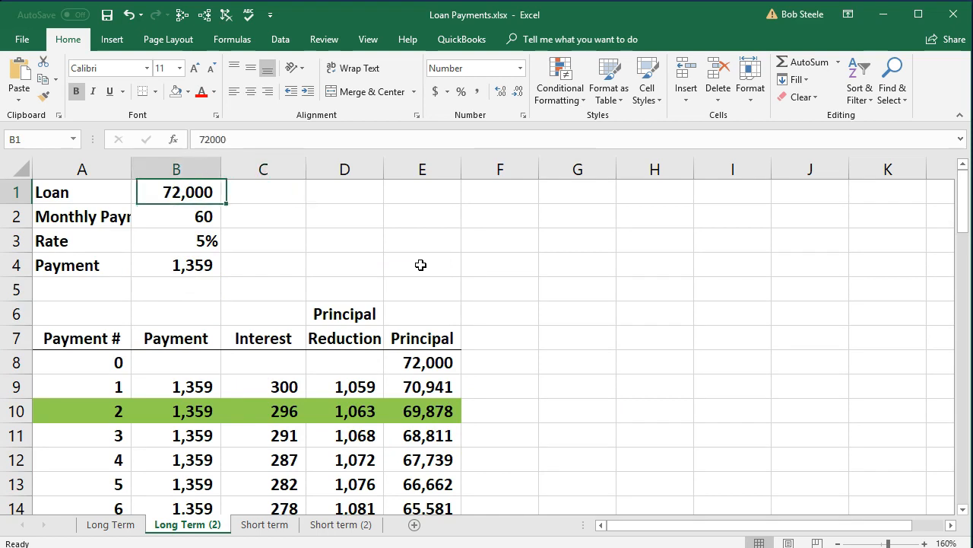
{"action": "key", "text": "Down"}
{"action": "key", "text": "Down"}
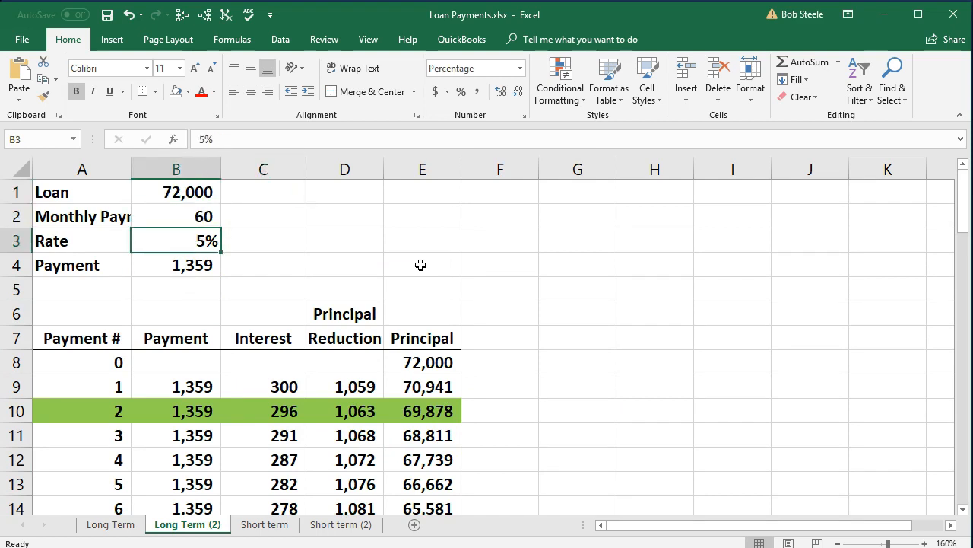
{"action": "key", "text": "Down"}
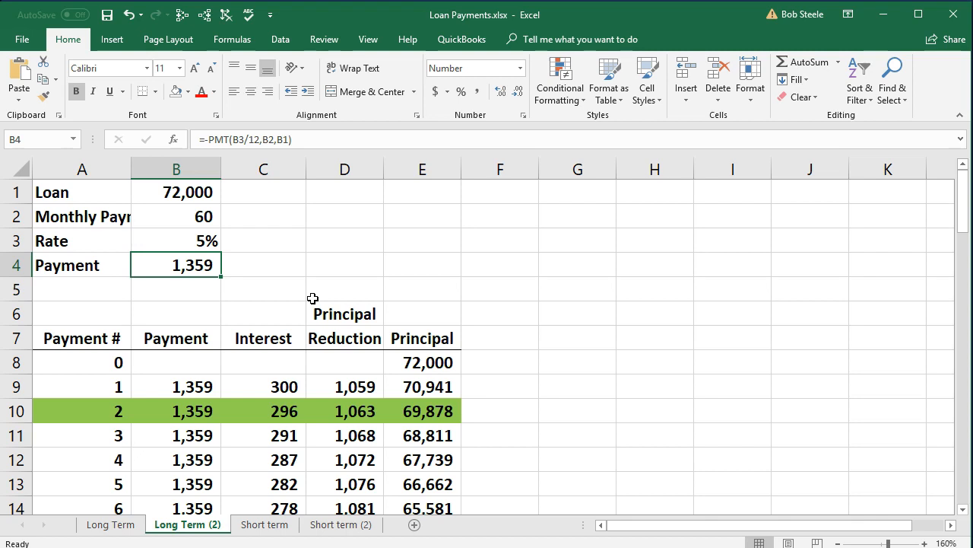
Examine the first payment and its interest in the amortization table, cross-checking with the Loan Payable transactions in QuickBooks
{"action": "scroll", "coordinate": [312, 298], "scroll_direction": "down", "scroll_amount": 1}
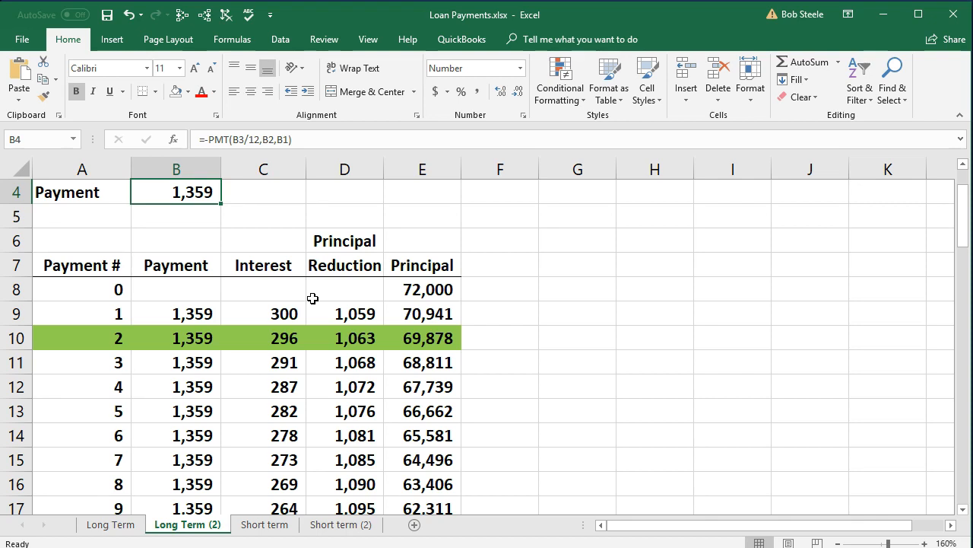
{"action": "scroll", "coordinate": [312, 298], "scroll_direction": "up", "scroll_amount": 1}
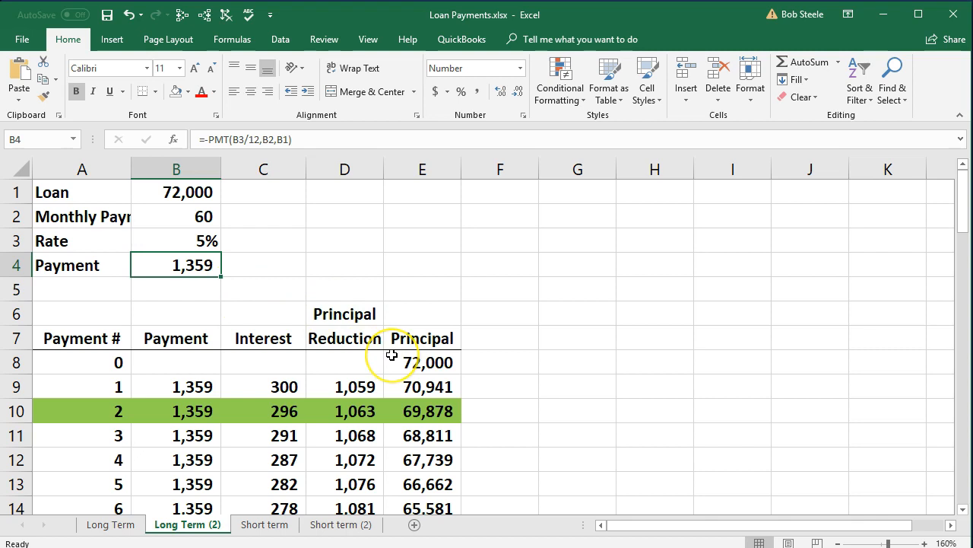
{"action": "left_click", "coordinate": [199, 384]}
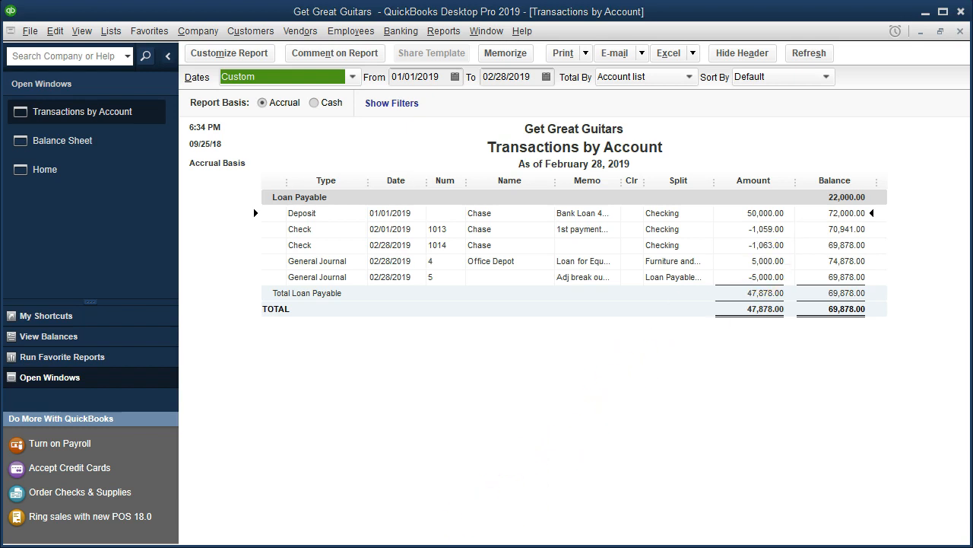
{"action": "key", "text": "alt+Tab"}
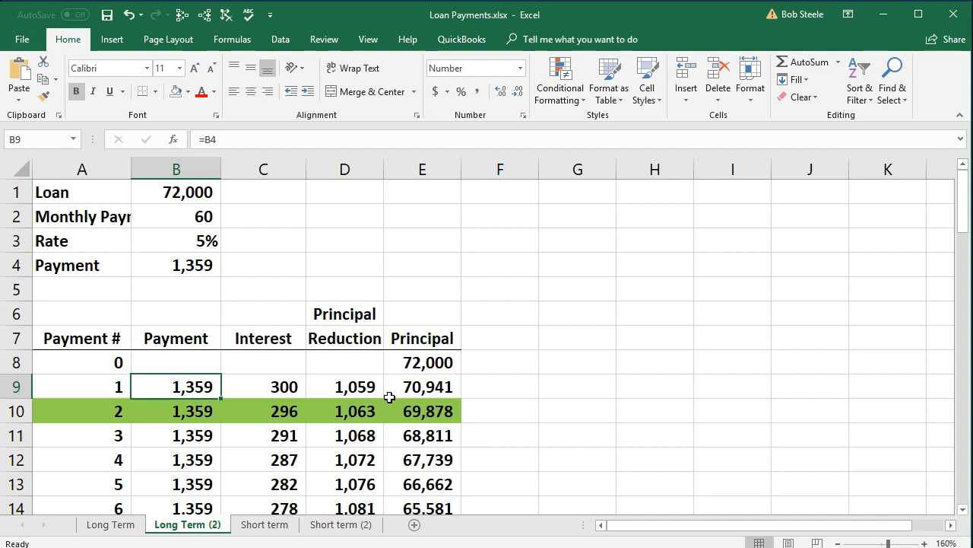
{"action": "left_click", "coordinate": [189, 382]}
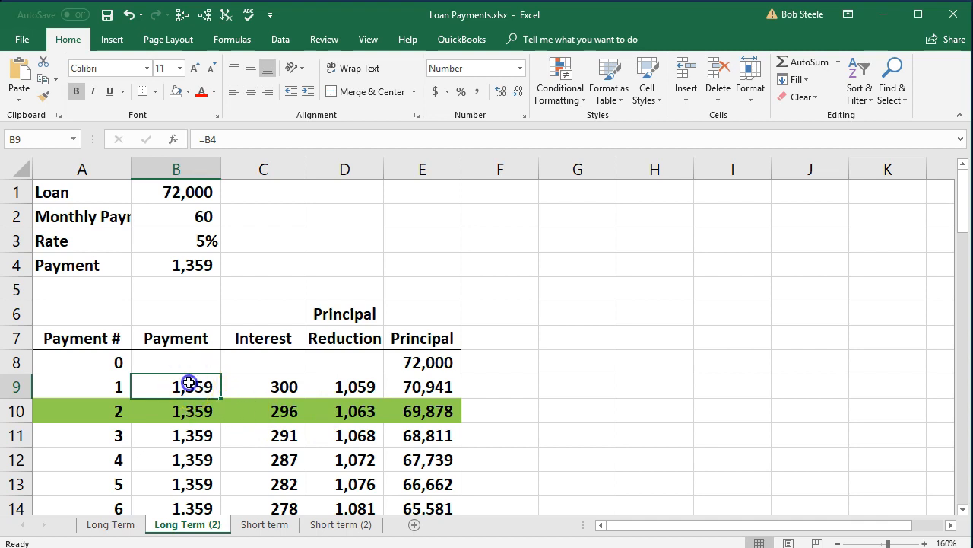
{"action": "left_click", "coordinate": [254, 387]}
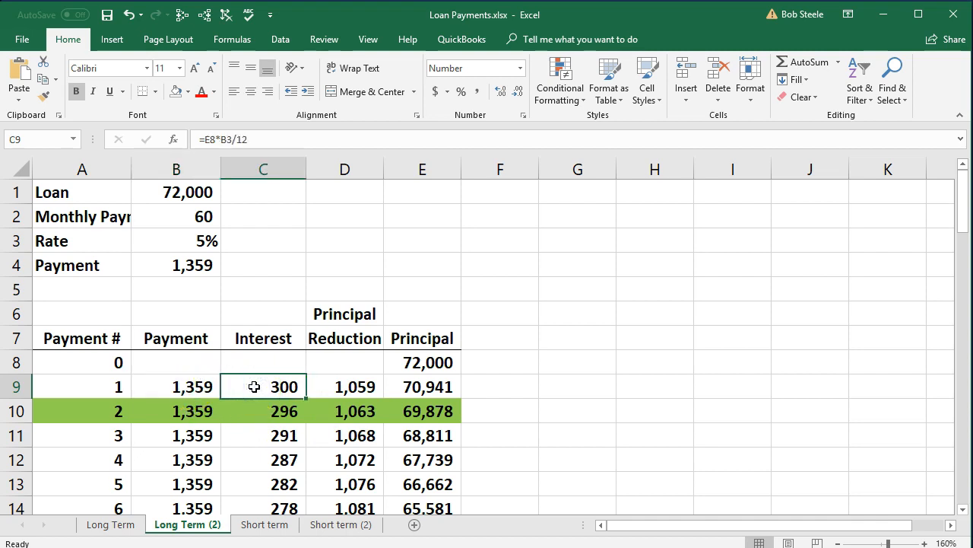
Compare the principal reductions of payments 1 and 2 and the principal after payment 2 with the Loan Payable transactions in QuickBooks
{"action": "left_click", "coordinate": [325, 387]}
{"action": "left_click", "coordinate": [325, 410]}
{"action": "left_click", "coordinate": [326, 387]}
{"action": "left_click", "coordinate": [325, 410]}
{"action": "left_click", "coordinate": [325, 387]}
{"action": "left_click", "coordinate": [325, 410]}
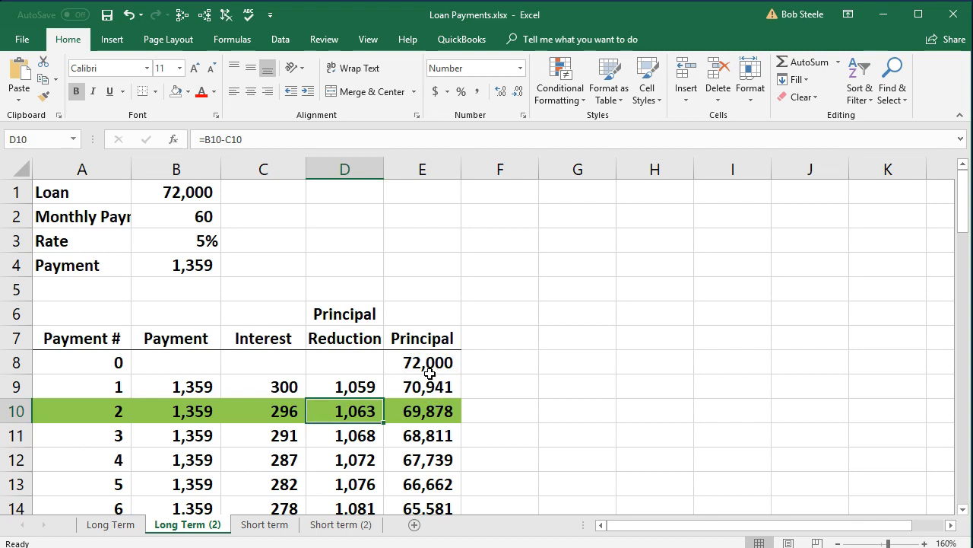
{"action": "left_click", "coordinate": [454, 413]}
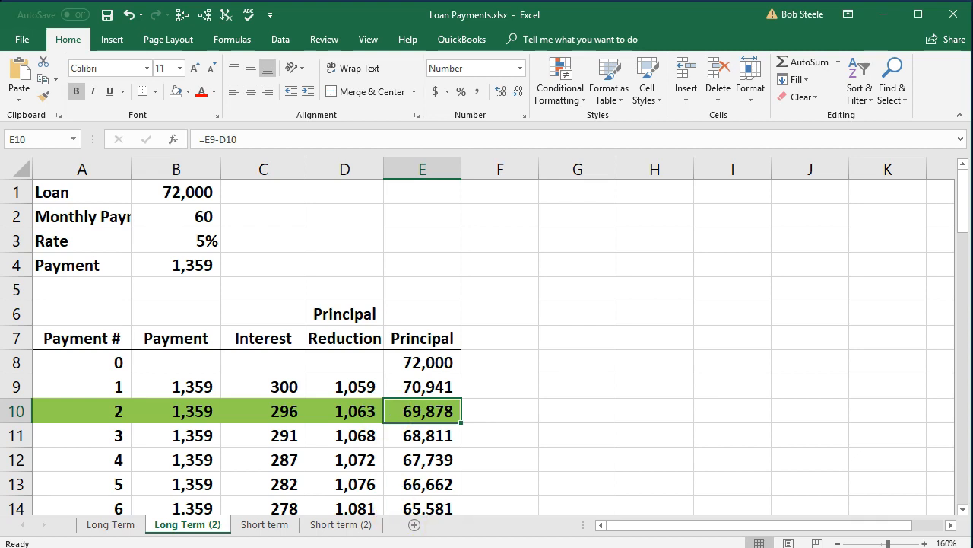
{"action": "left_click", "coordinate": [395, 545]}
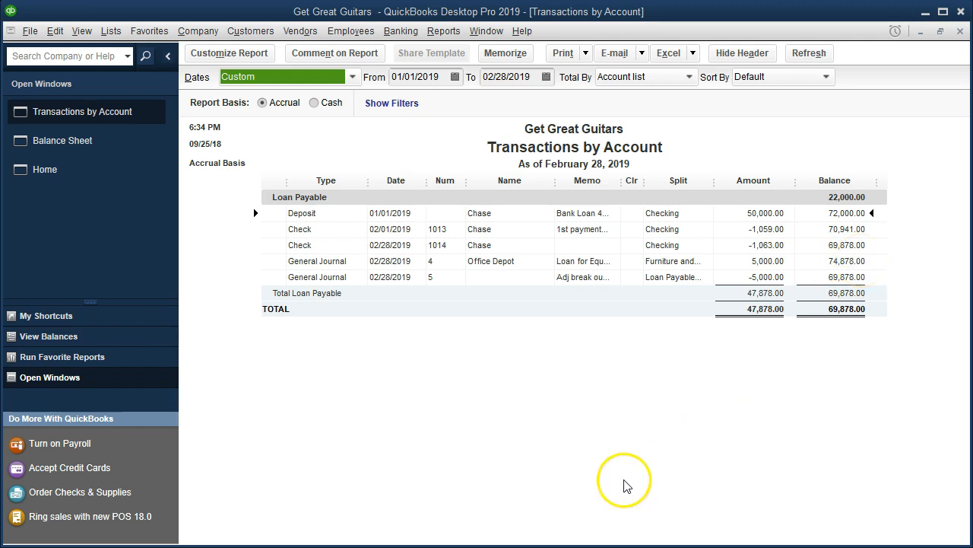
Return to the Excel amortization table and review the principal after payment 2, the starting principal, and the first two payment amounts
{"action": "key", "text": "alt+Tab"}
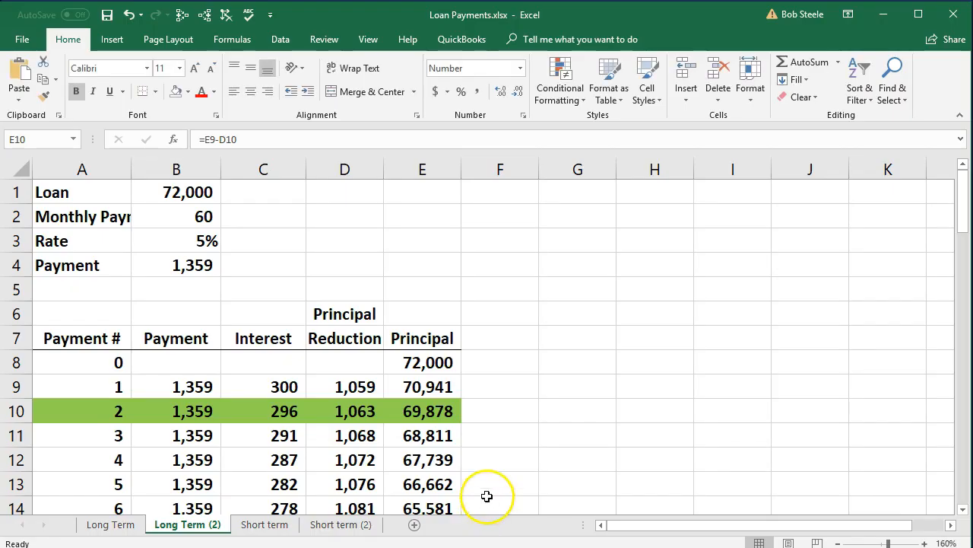
{"action": "left_click", "coordinate": [450, 413]}
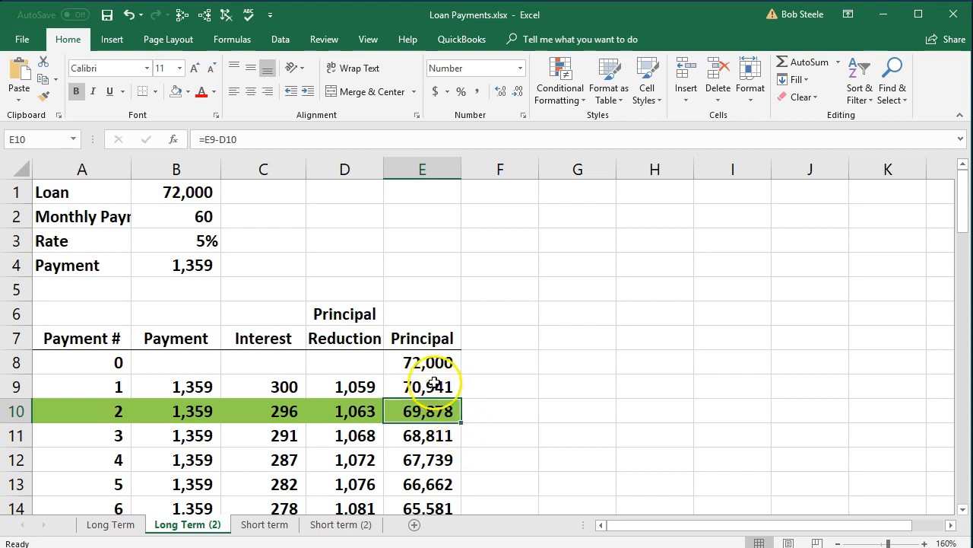
{"action": "left_click", "coordinate": [425, 362]}
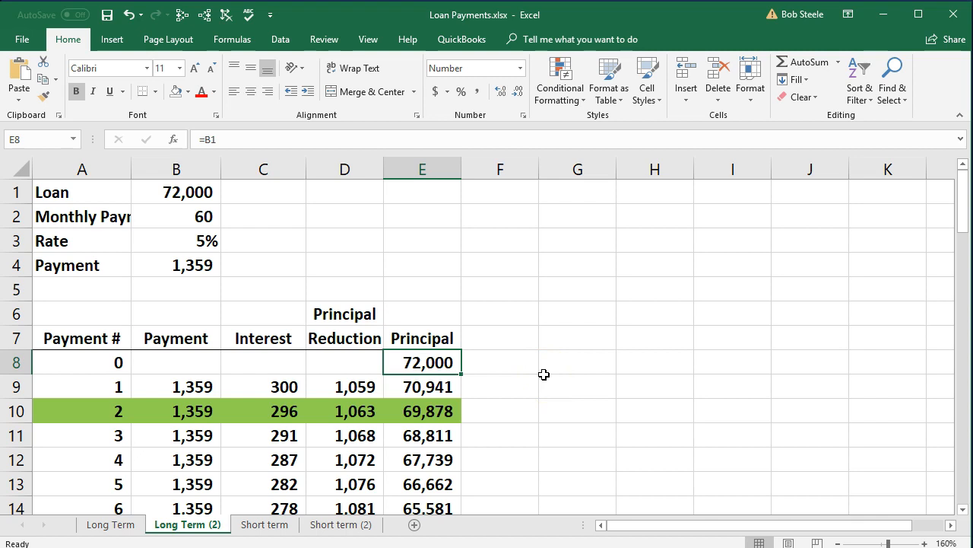
{"action": "left_click", "coordinate": [186, 389]}
{"action": "left_click", "coordinate": [190, 405]}
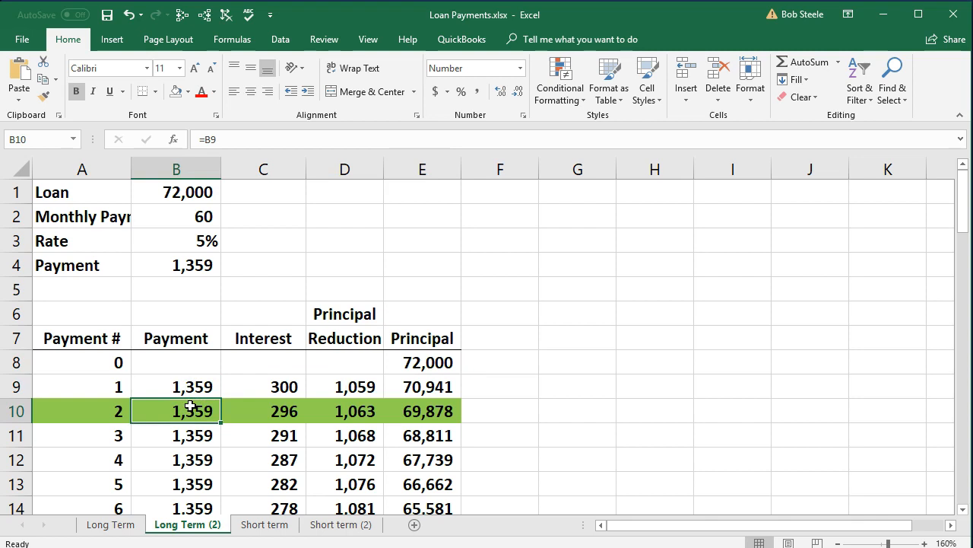
{"action": "left_click", "coordinate": [175, 361]}
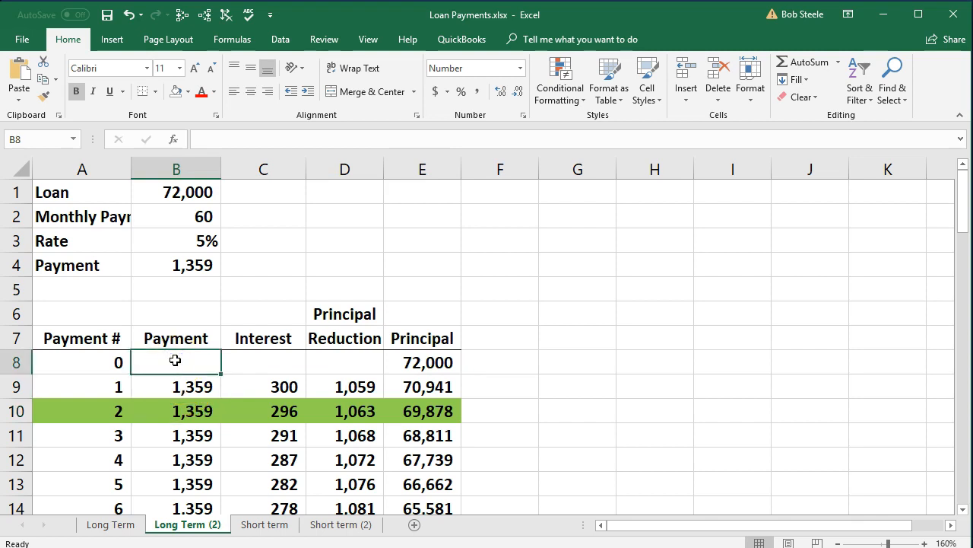
{"action": "left_click", "coordinate": [185, 387]}
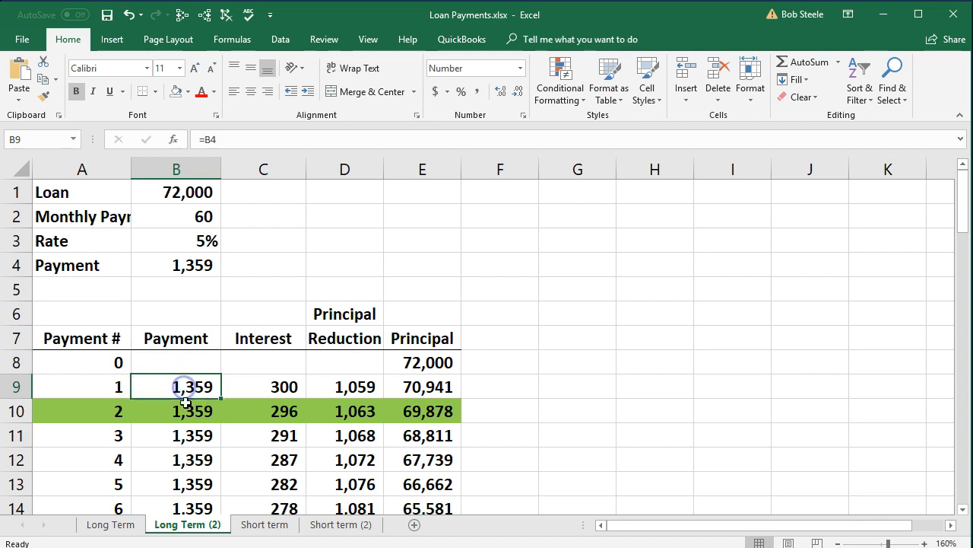
{"action": "left_click", "coordinate": [185, 404]}
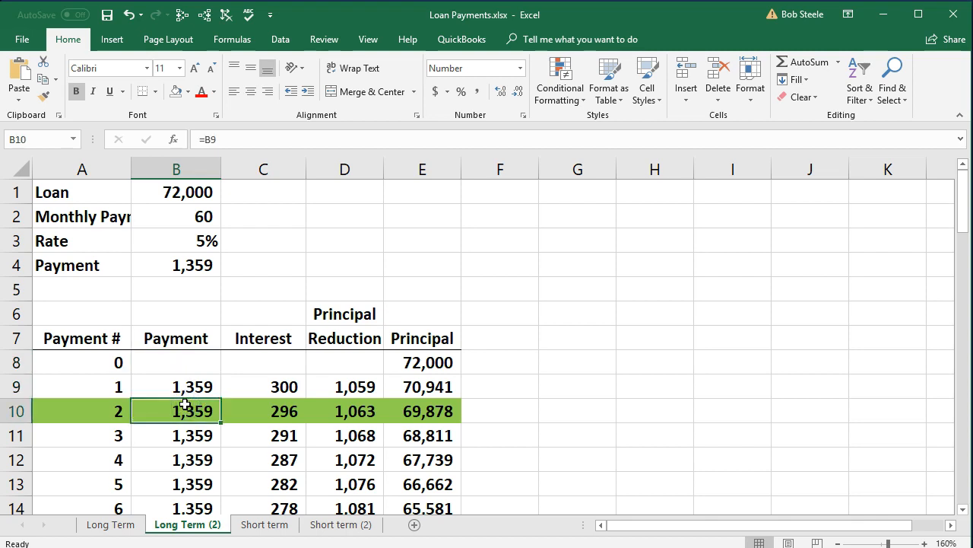
Review the principal after payment 2 and the remaining payments in the amortization table
{"action": "left_click", "coordinate": [422, 411]}
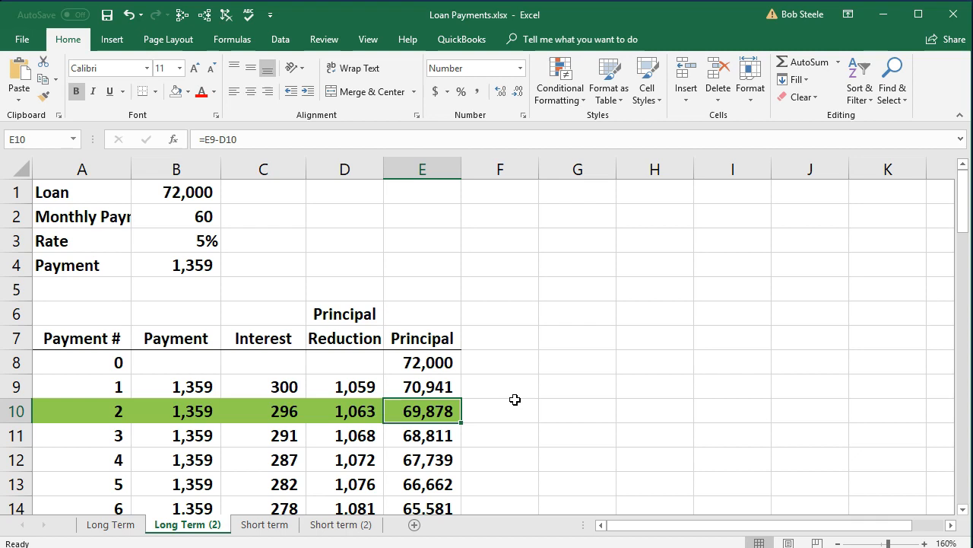
{"action": "scroll", "coordinate": [515, 400], "scroll_direction": "down", "scroll_amount": 4}
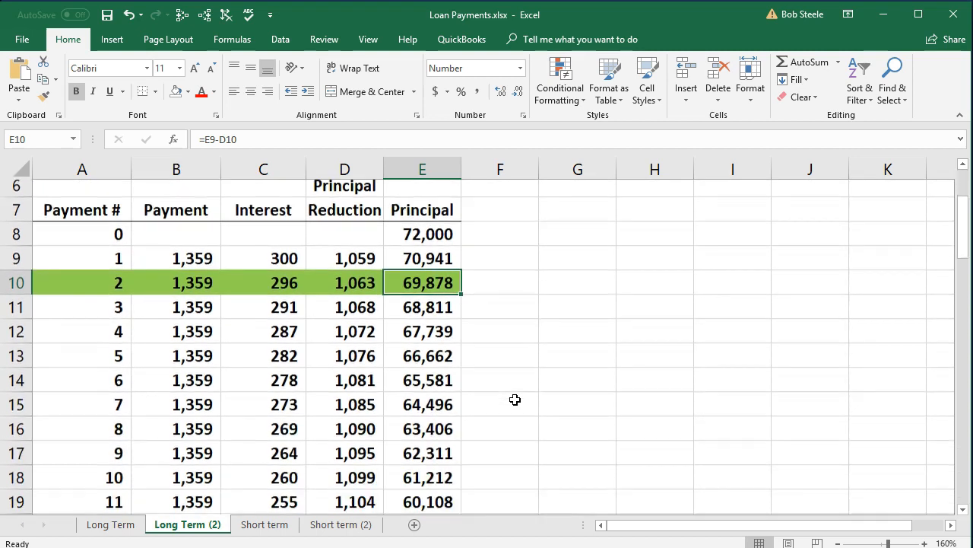
{"action": "scroll", "coordinate": [515, 399], "scroll_direction": "down", "scroll_amount": 7}
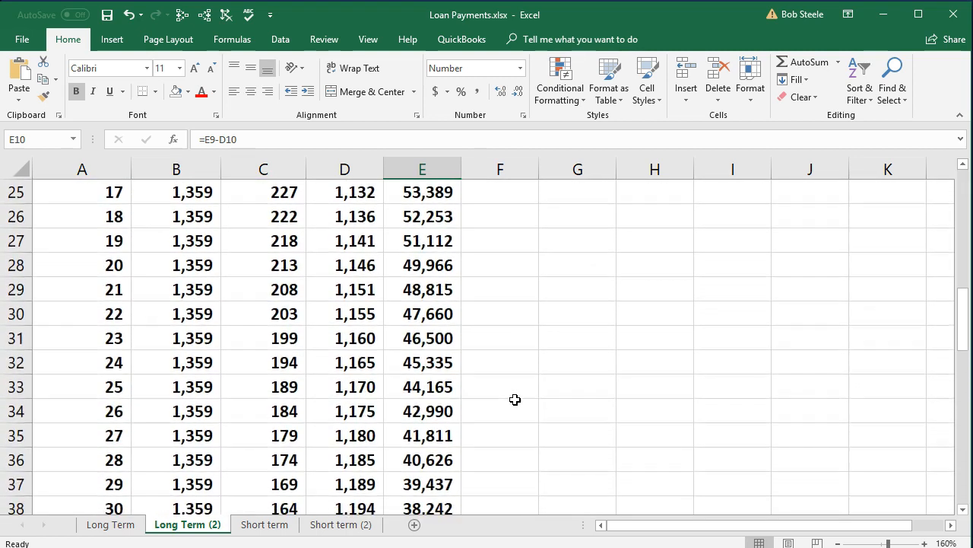
{"action": "scroll", "coordinate": [515, 400], "scroll_direction": "up", "scroll_amount": 10}
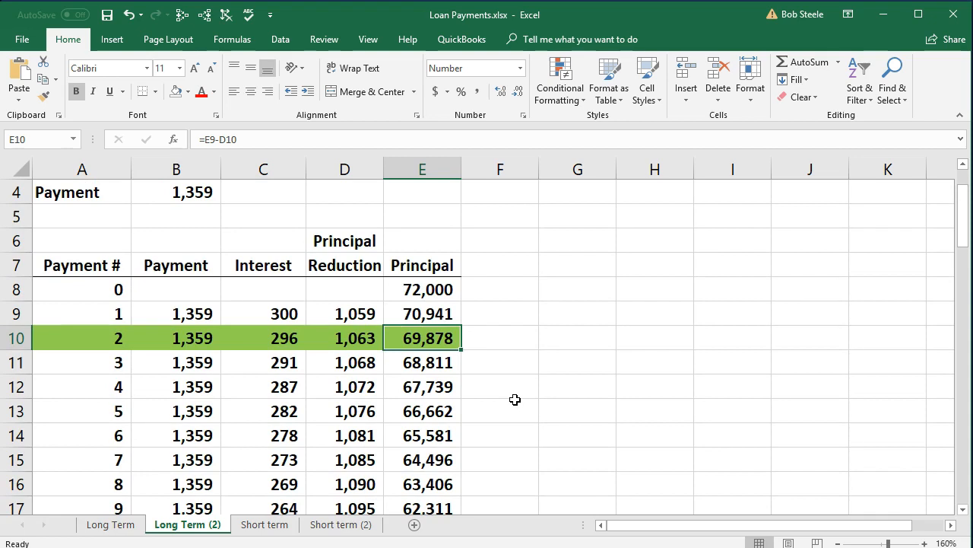
Walk through the twelve payments following payment 2 and select payments 3 to 14 in the Payment column
{"action": "left_click", "coordinate": [187, 364]}
{"action": "scroll", "coordinate": [186, 363], "scroll_direction": "down", "scroll_amount": 1}
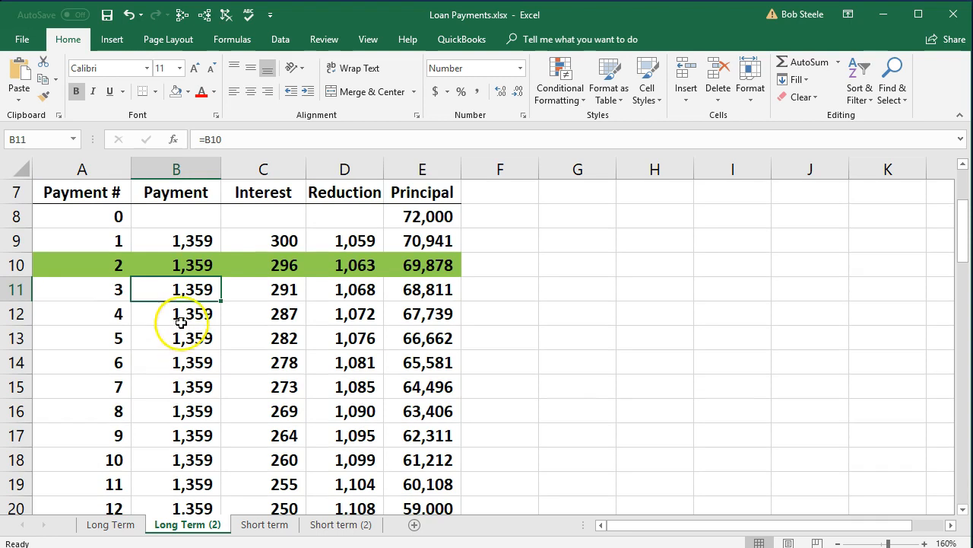
{"action": "key", "text": "Down"}
{"action": "key", "text": "Down"}
{"action": "key", "text": "Down"}
{"action": "key", "text": "Down"}
{"action": "key", "text": "Down"}
{"action": "key", "text": "Down"}
{"action": "key", "text": "Down"}
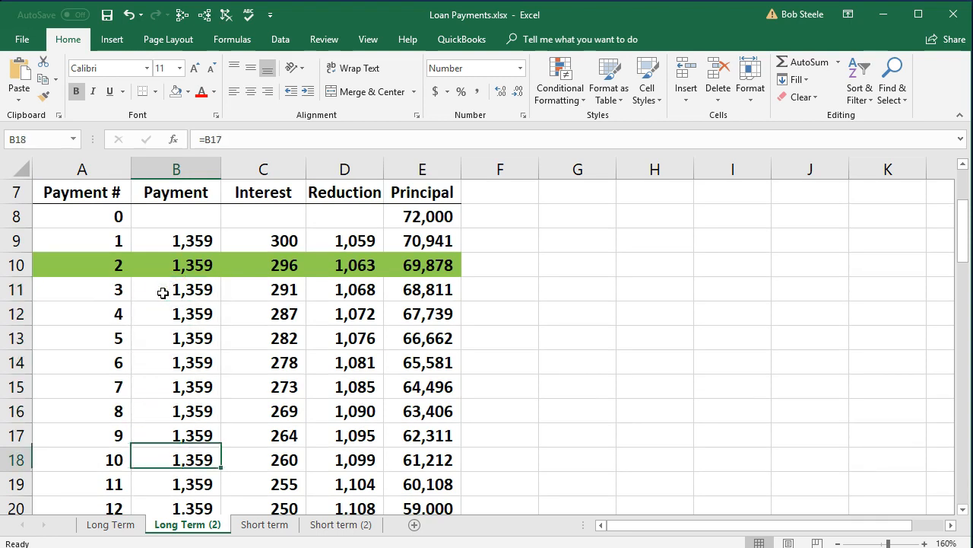
{"action": "key", "text": "Down"}
{"action": "key", "text": "Down"}
{"action": "key", "text": "Down"}
{"action": "key", "text": "Down"}
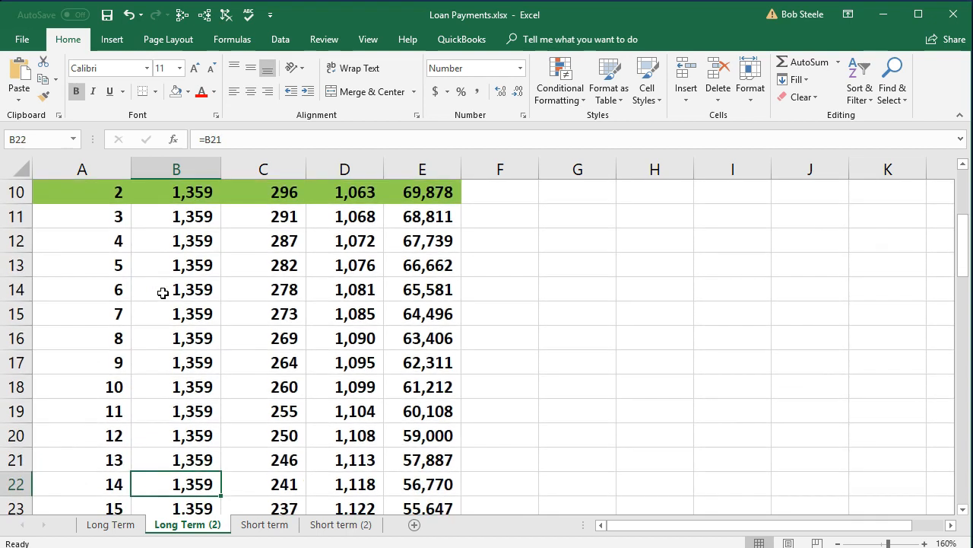
{"action": "left_click_drag", "start_coordinate": [147, 480], "coordinate": [152, 223]}
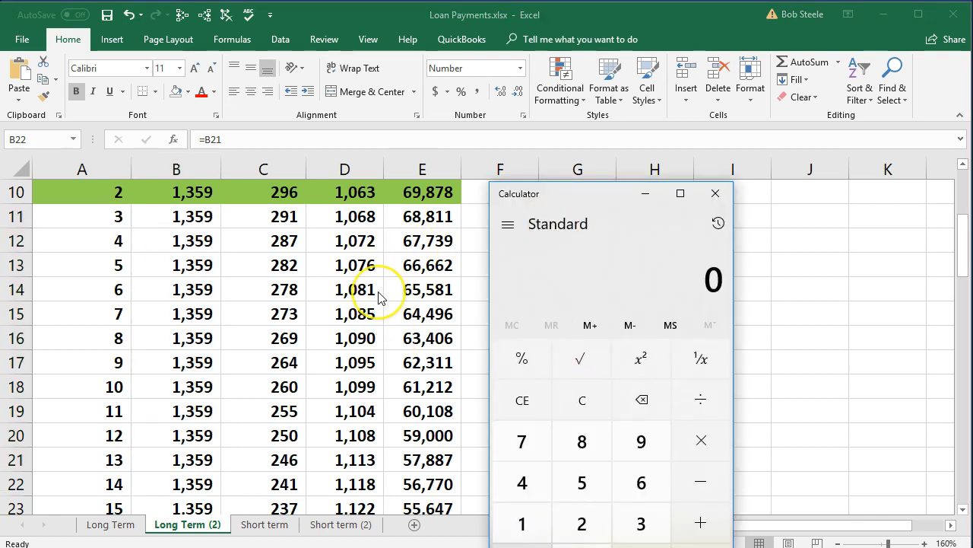
Multiply the 1,359 monthly payment by 12 in Calculator and return to the worksheet
{"action": "type", "text": "1359*"}
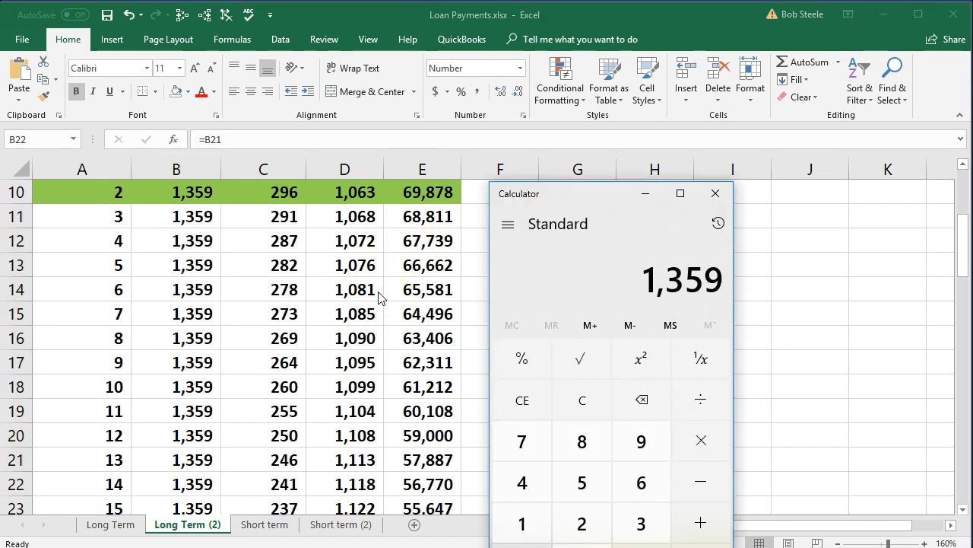
{"action": "type", "text": "12"}
{"action": "key", "text": "Return"}
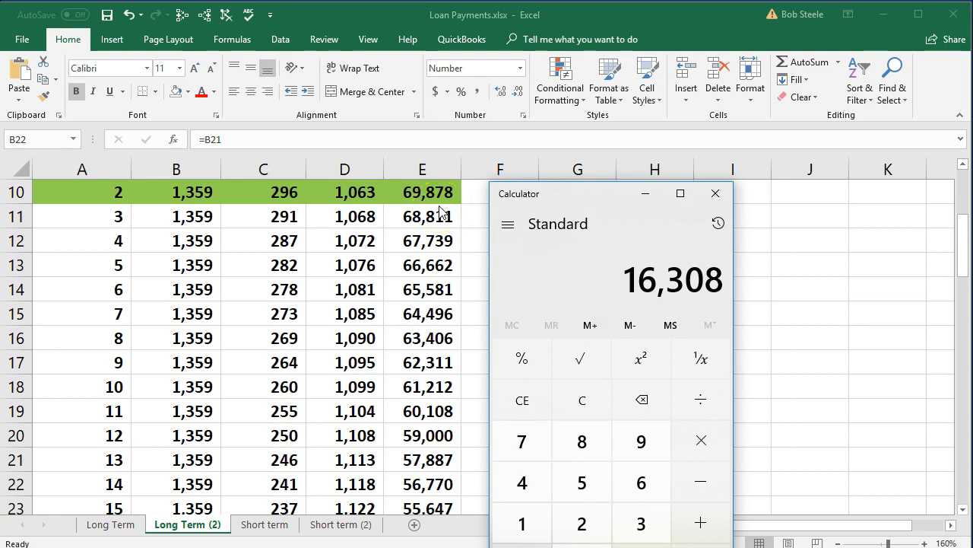
{"action": "left_click", "coordinate": [715, 195]}
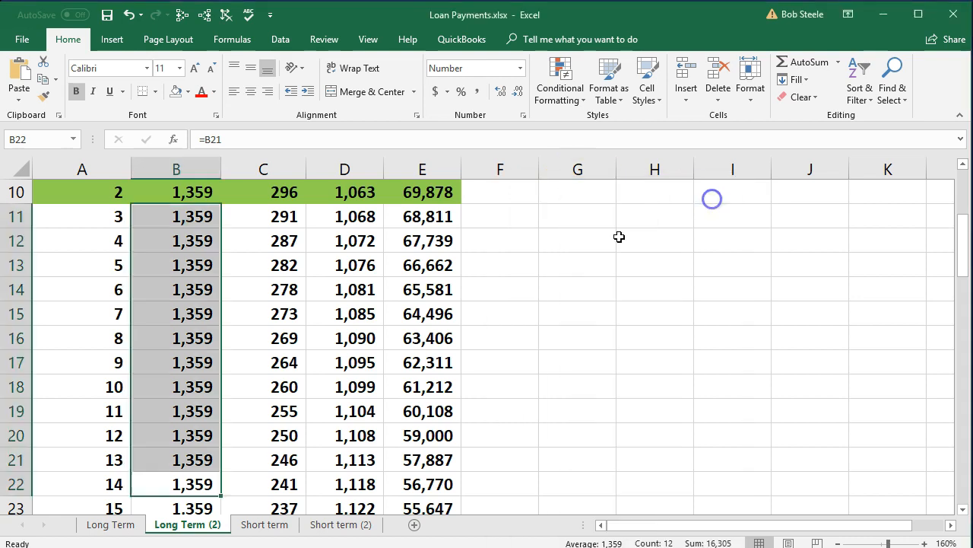
Highlight the principal reductions of payments 3 to 14 (D11:D22) with a yellow fill
{"action": "scroll", "coordinate": [532, 294], "scroll_direction": "up", "scroll_amount": 1}
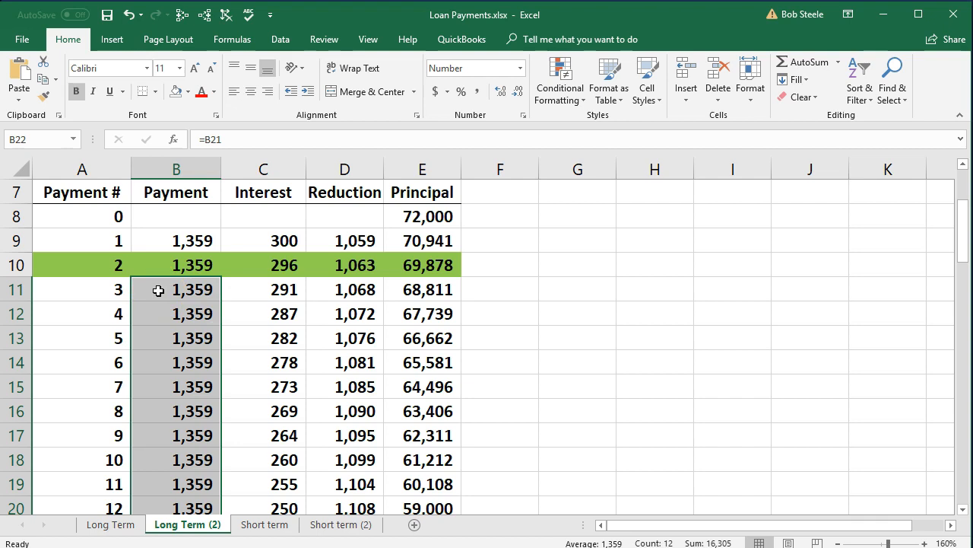
{"action": "scroll", "coordinate": [350, 301], "scroll_direction": "down", "scroll_amount": 1}
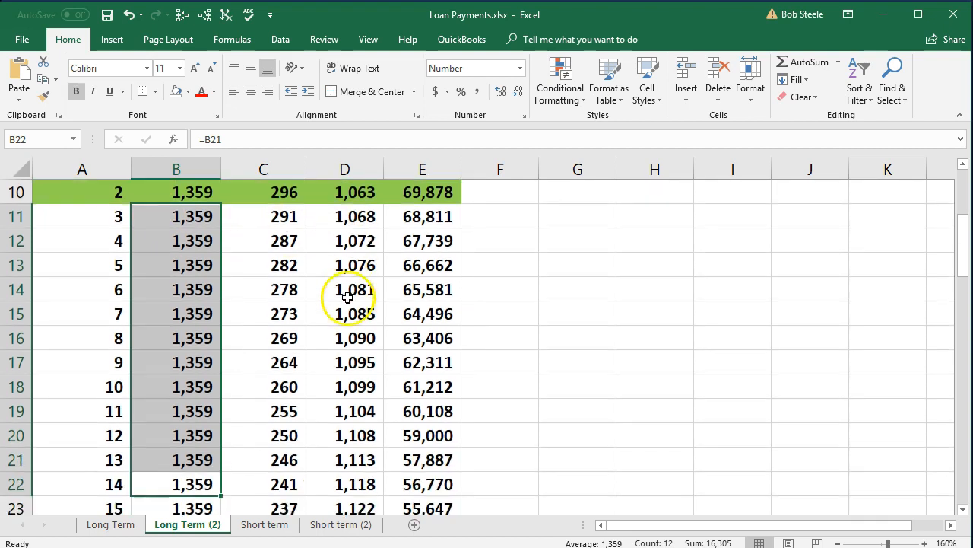
{"action": "left_click_drag", "start_coordinate": [342, 486], "coordinate": [339, 216]}
{"action": "right_click", "coordinate": [338, 216]}
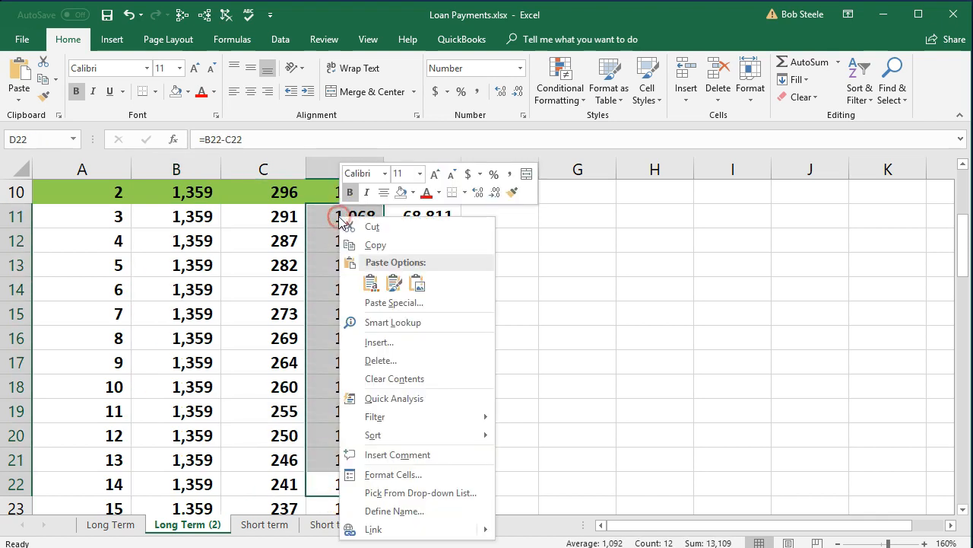
{"action": "left_click", "coordinate": [415, 195]}
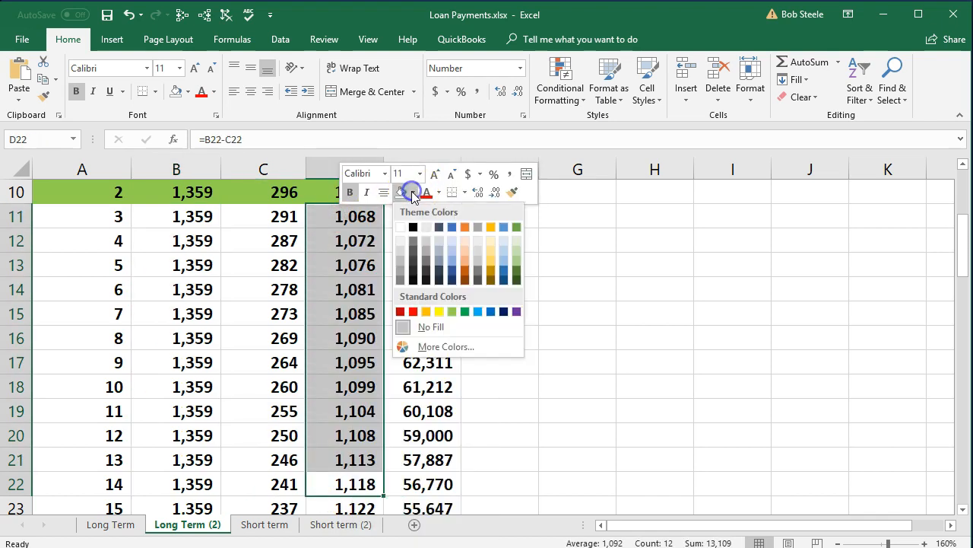
{"action": "left_click", "coordinate": [441, 312]}
Step through the yellow principal reductions and select D11:D22 to check their sum
{"action": "left_click", "coordinate": [330, 219]}
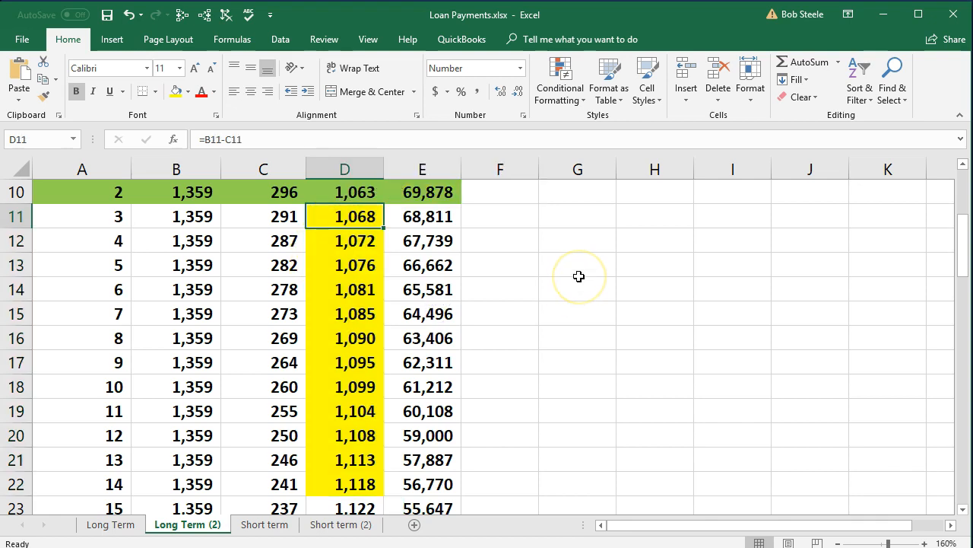
{"action": "key", "text": "Down"}
{"action": "key", "text": "Down"}
{"action": "key", "text": "Down"}
{"action": "key", "text": "Down"}
{"action": "key", "text": "Down"}
{"action": "key", "text": "Down"}
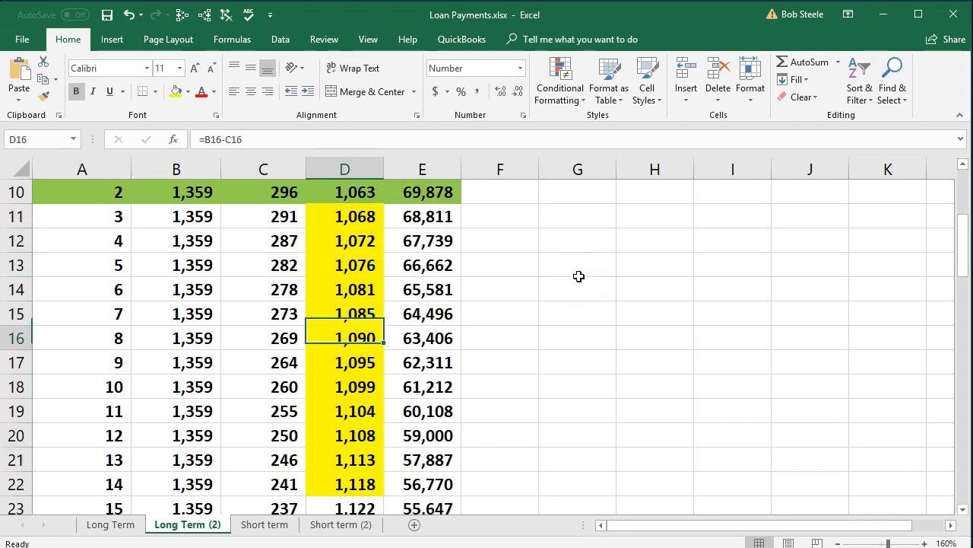
{"action": "key", "text": "Down"}
{"action": "key", "text": "Down"}
{"action": "key", "text": "Down"}
{"action": "key", "text": "Down"}
{"action": "key", "text": "Down"}
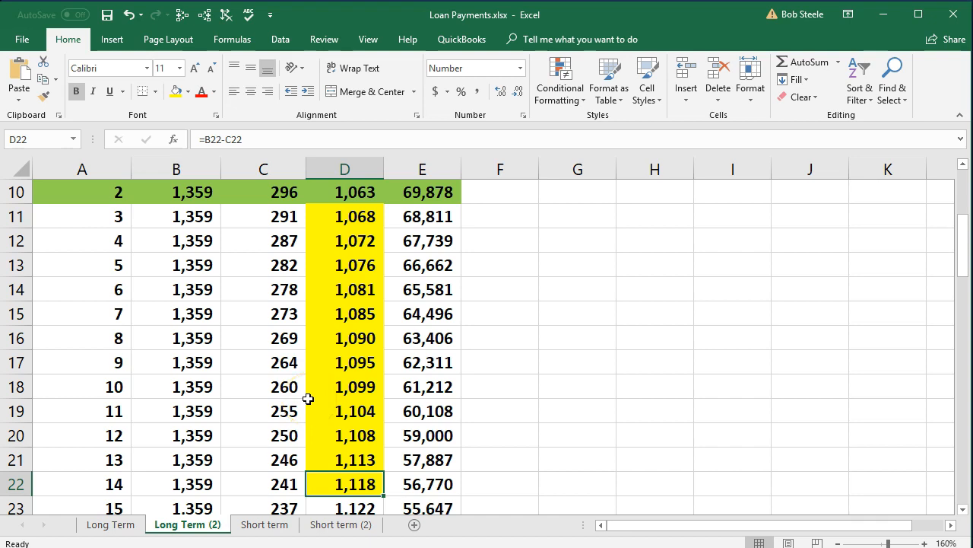
{"action": "left_click_drag", "start_coordinate": [304, 221], "coordinate": [313, 489]}
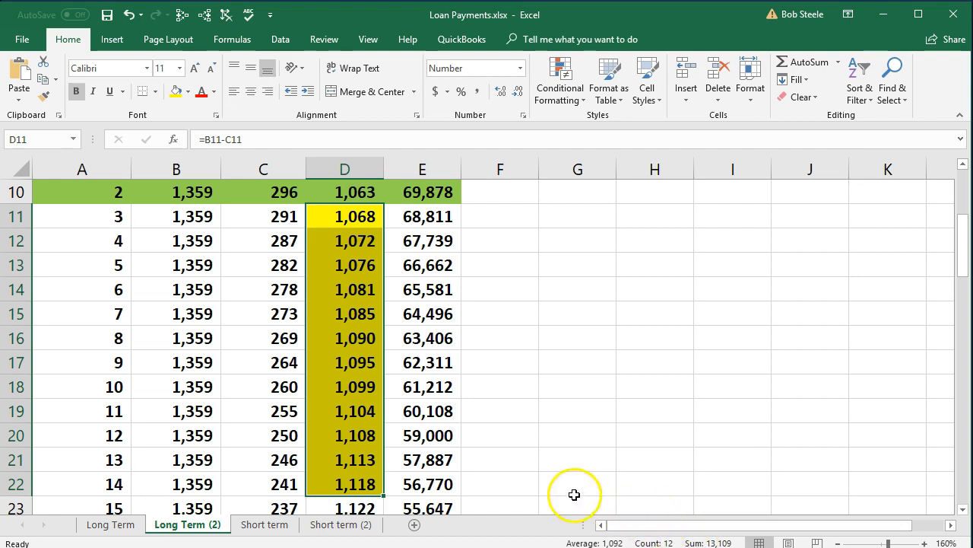
{"action": "left_click", "coordinate": [508, 484]}
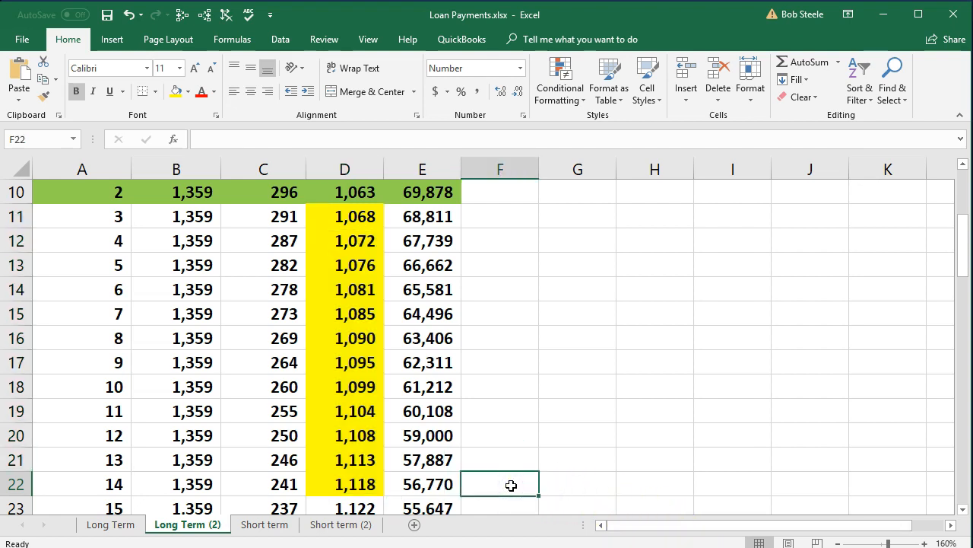
{"action": "type", "text": "="}
{"action": "key", "text": "BackSpace"}
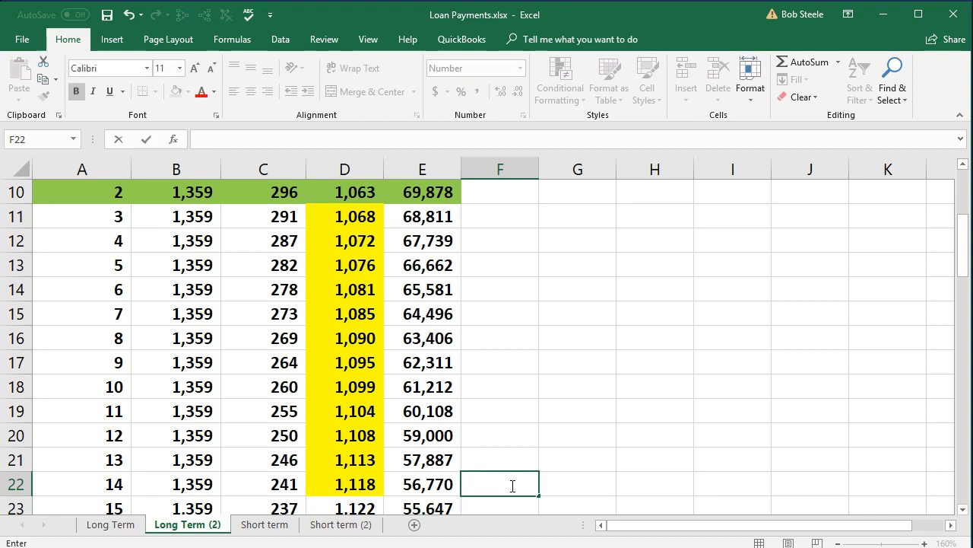
Total the yellow principal reductions in F10 with =SUM(D11:D22) and fill the cell yellow
{"action": "key", "text": "Up"}
{"action": "key", "text": "Up"}
{"action": "key", "text": "Up"}
{"action": "key", "text": "Up"}
{"action": "key", "text": "Up"}
{"action": "key", "text": "Up"}
{"action": "key", "text": "Up"}
{"action": "key", "text": "Up"}
{"action": "key", "text": "Up"}
{"action": "key", "text": "Up"}
{"action": "key", "text": "Up"}
{"action": "key", "text": "Up"}
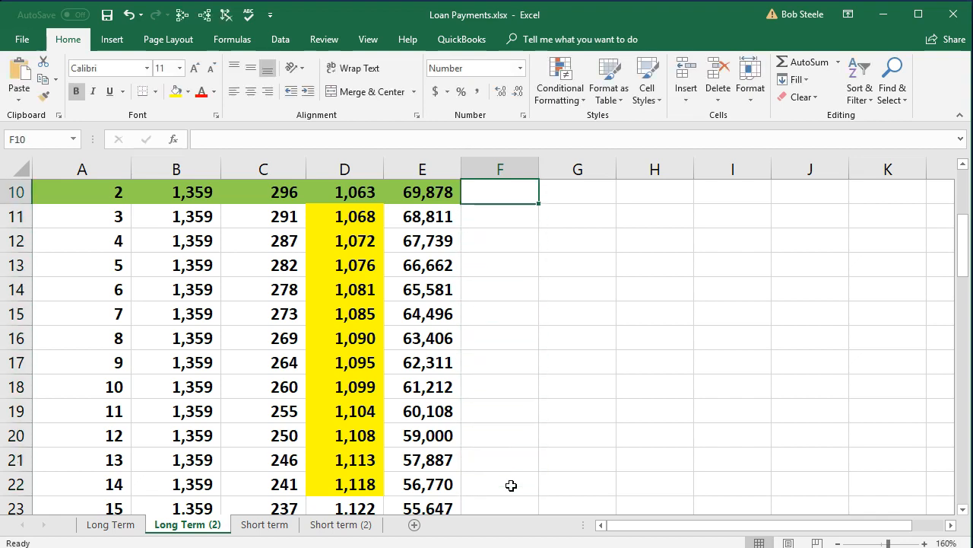
{"action": "type", "text": "="}
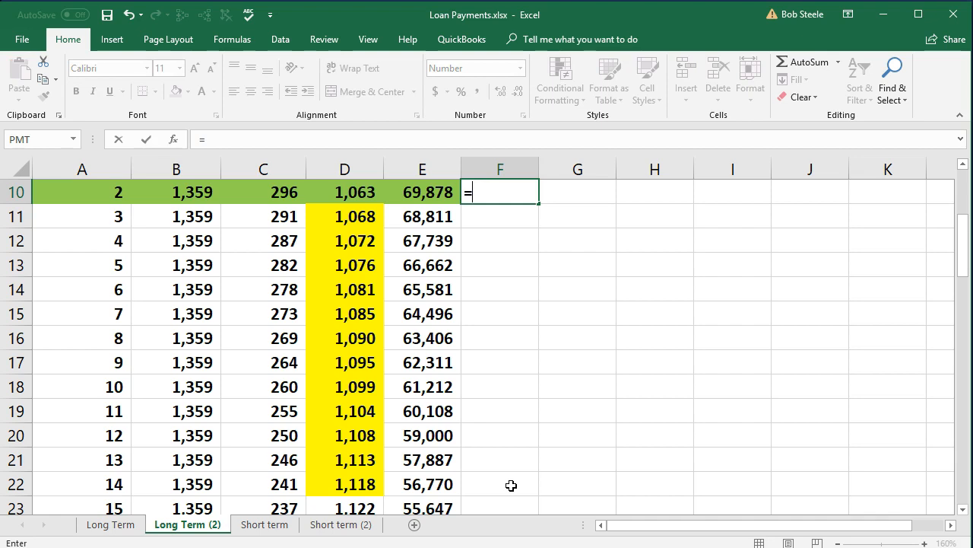
{"action": "type", "text": "sum("}
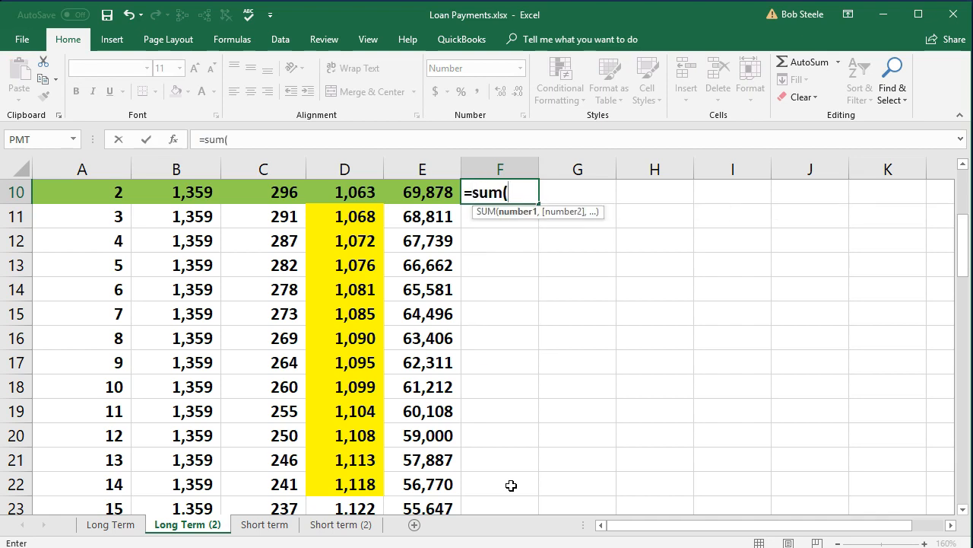
{"action": "left_click_drag", "start_coordinate": [327, 215], "coordinate": [330, 485]}
{"action": "key", "text": "Return"}
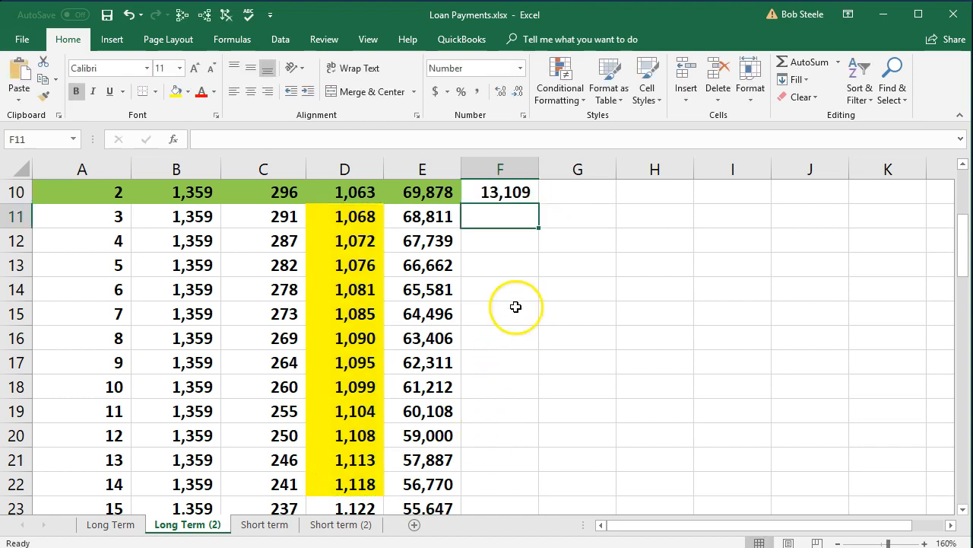
{"action": "right_click", "coordinate": [499, 193]}
{"action": "left_click", "coordinate": [557, 171]}
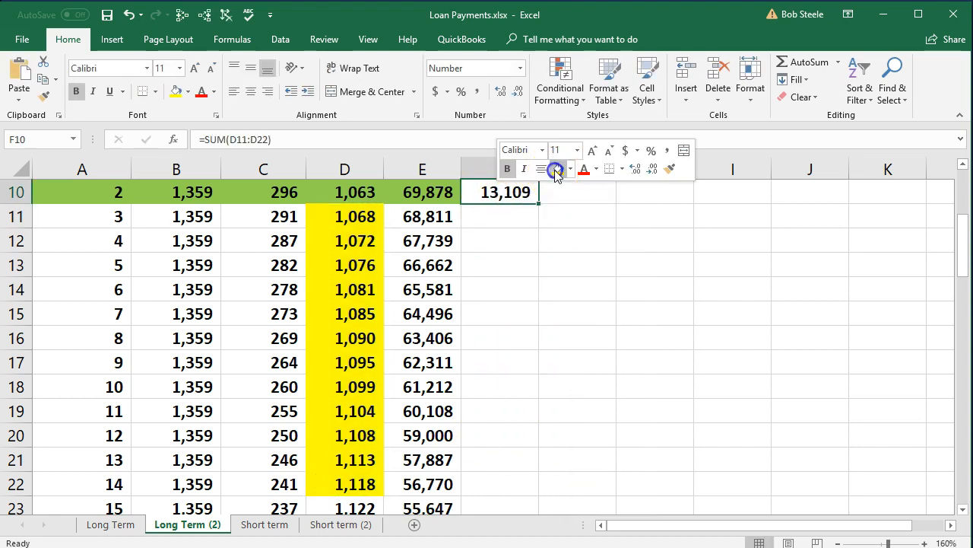
Label the short-term portion by entering ST in F9 and centering it
{"action": "scroll", "coordinate": [517, 276], "scroll_direction": "up", "scroll_amount": 1}
{"action": "left_click", "coordinate": [506, 239]}
{"action": "type", "text": "ST"}
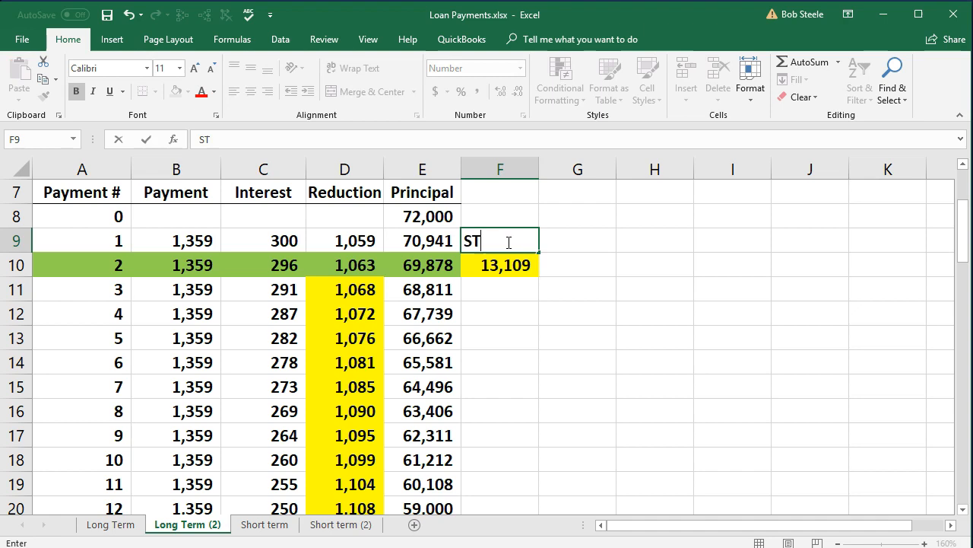
{"action": "key", "text": "Return"}
{"action": "key", "text": "Right"}
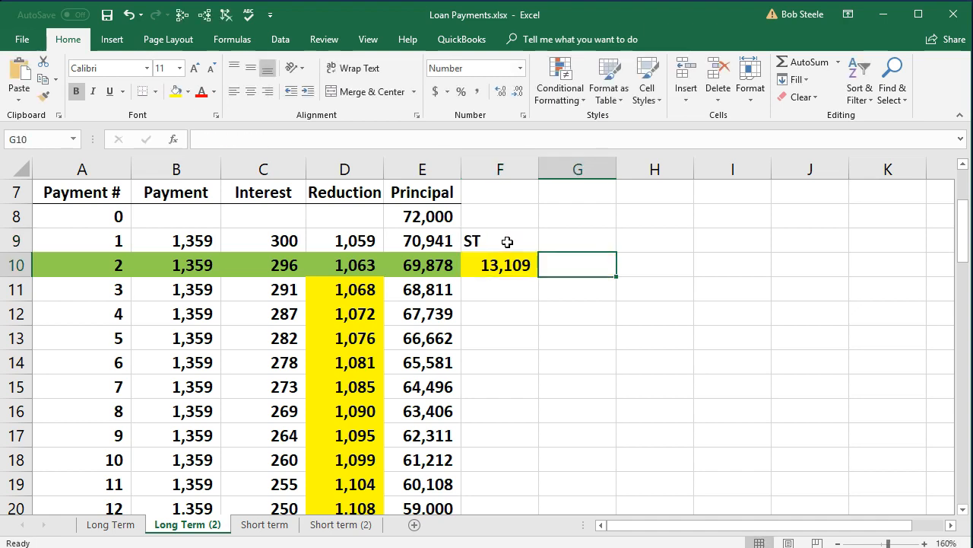
{"action": "left_click", "coordinate": [507, 242]}
{"action": "left_click", "coordinate": [250, 91]}
Calculate the long-term portion in G10 with the formula =E10-F10
{"action": "left_click", "coordinate": [569, 259]}
{"action": "type", "text": "="}
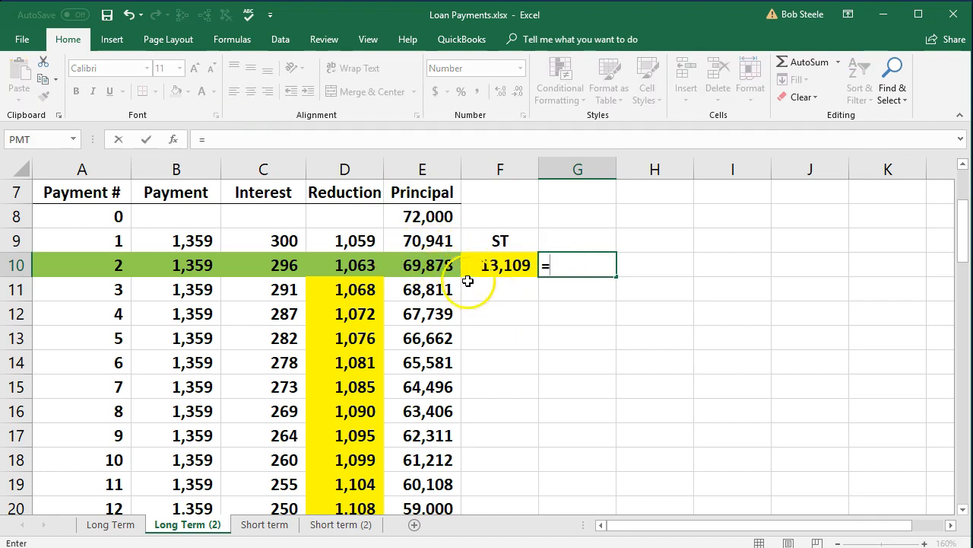
{"action": "left_click", "coordinate": [430, 265]}
{"action": "type", "text": "-"}
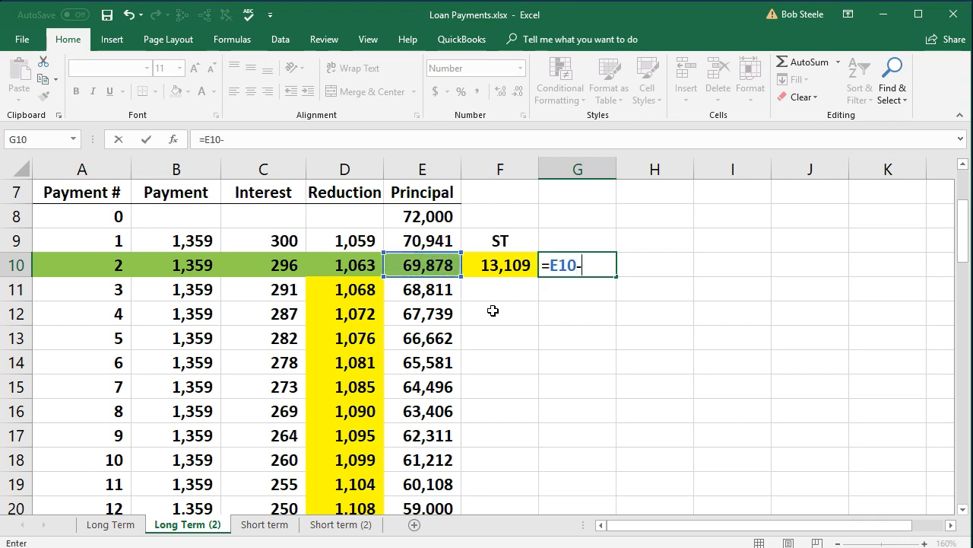
{"action": "left_click", "coordinate": [495, 272]}
{"action": "key", "text": "Return"}
Label the long-term portion by entering LT in G9 and centering it
{"action": "key", "text": "Up"}
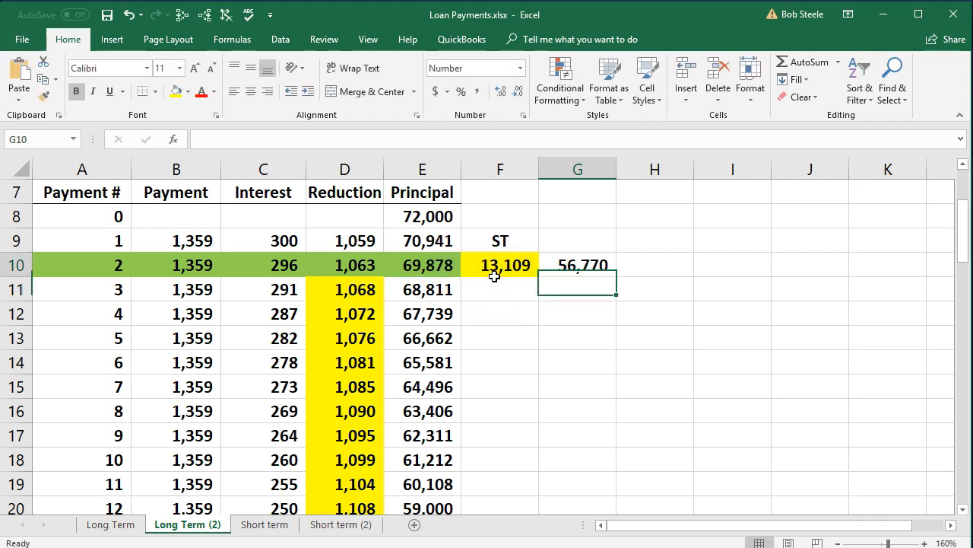
{"action": "key", "text": "Up"}
{"action": "type", "text": "LT"}
{"action": "key", "text": "Return"}
{"action": "key", "text": "Up"}
{"action": "left_click", "coordinate": [250, 92]}
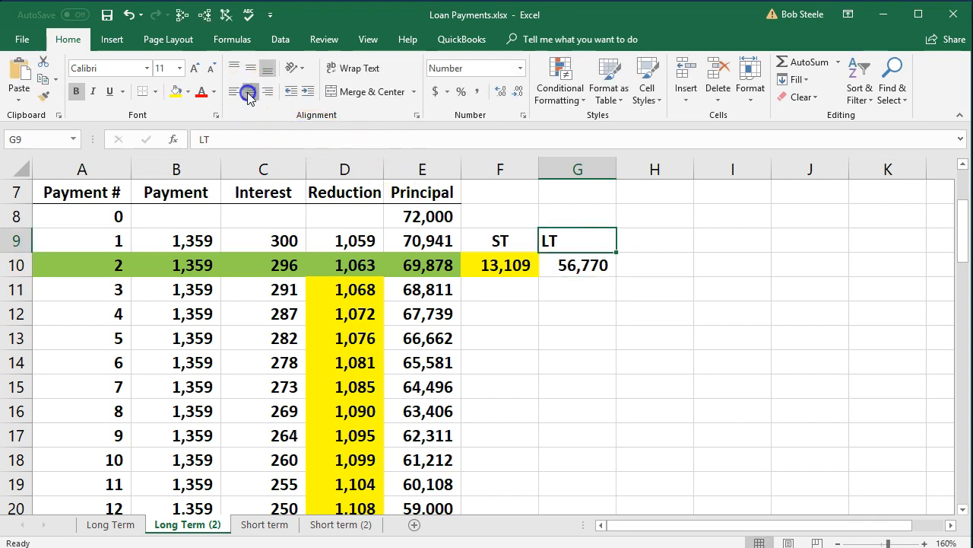
Fill the long-term amount in G10 with the same green as the payment 2 row
{"action": "right_click", "coordinate": [573, 260]}
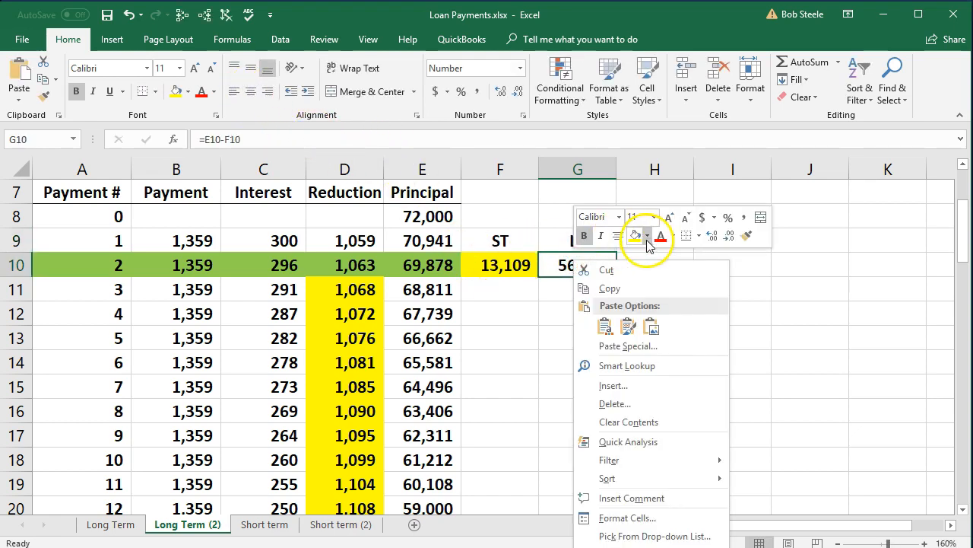
{"action": "left_click", "coordinate": [647, 236]}
{"action": "left_click", "coordinate": [685, 354]}
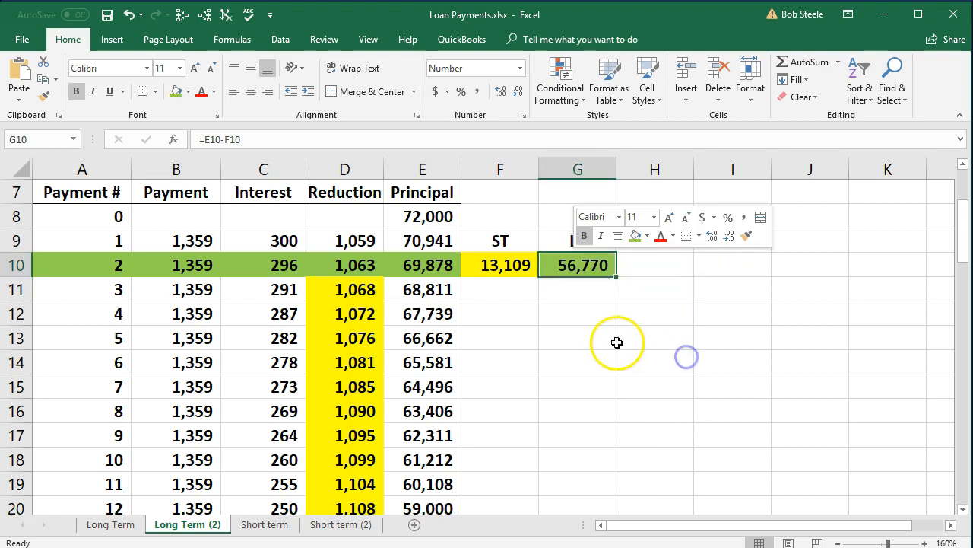
{"action": "left_click", "coordinate": [617, 342]}
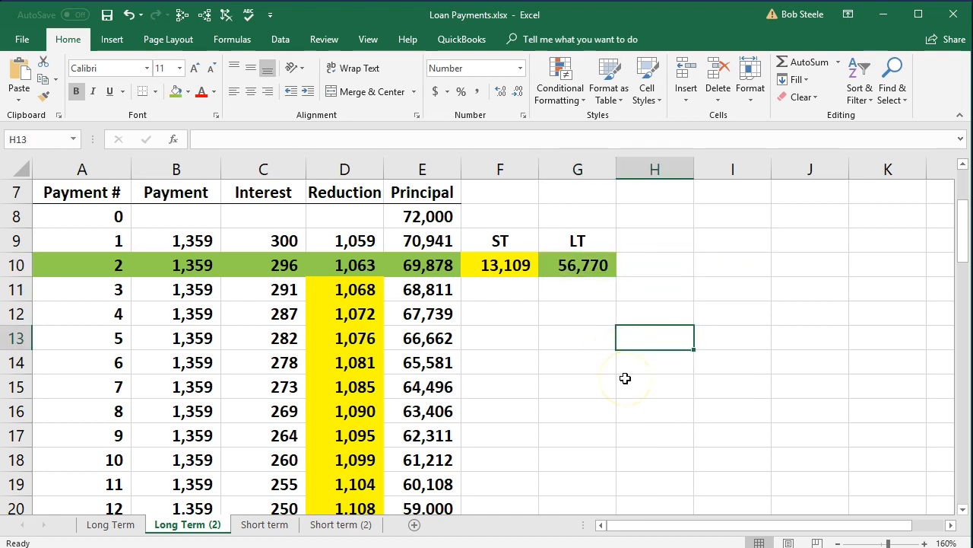
Change the fill of the long-term amount in G10 to blue
{"action": "right_click", "coordinate": [595, 268]}
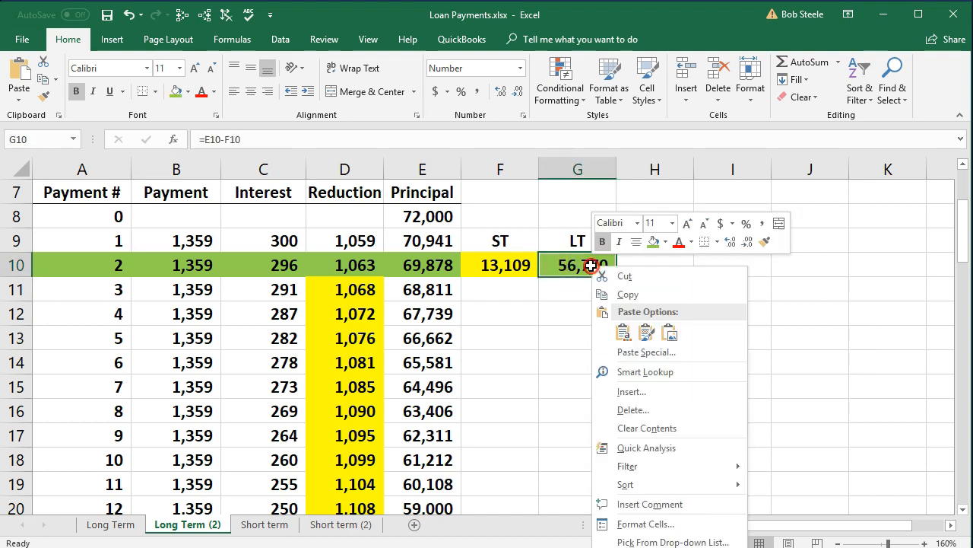
{"action": "left_click", "coordinate": [667, 244]}
{"action": "left_click", "coordinate": [727, 362]}
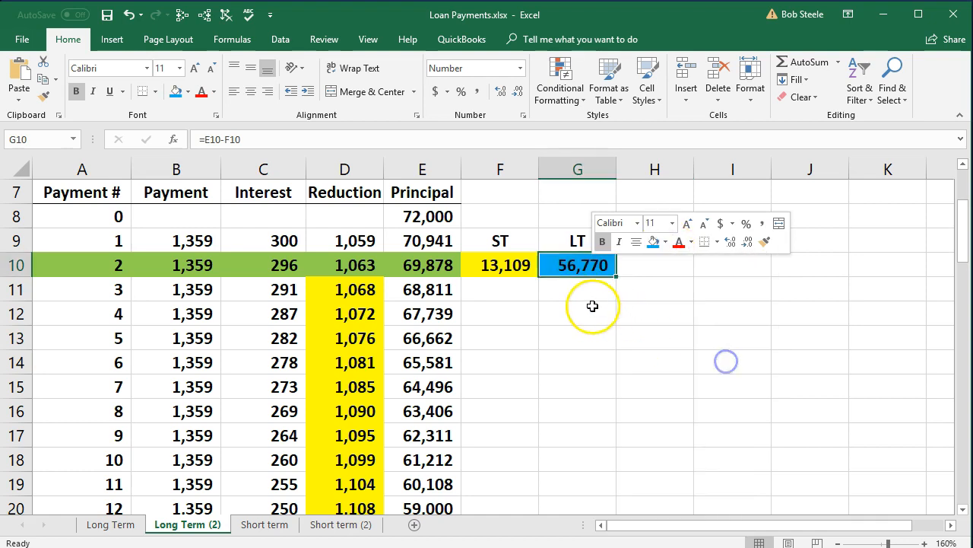
{"action": "left_click", "coordinate": [593, 306]}
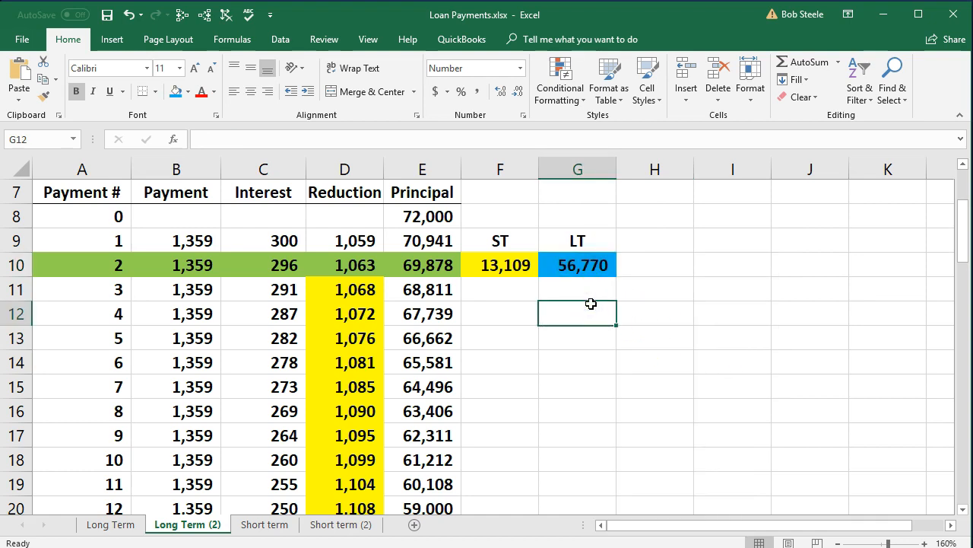
Fill the payment 14 principal balance in E22 with the same blue as the long-term amount
{"action": "scroll", "coordinate": [371, 296], "scroll_direction": "down", "scroll_amount": 2}
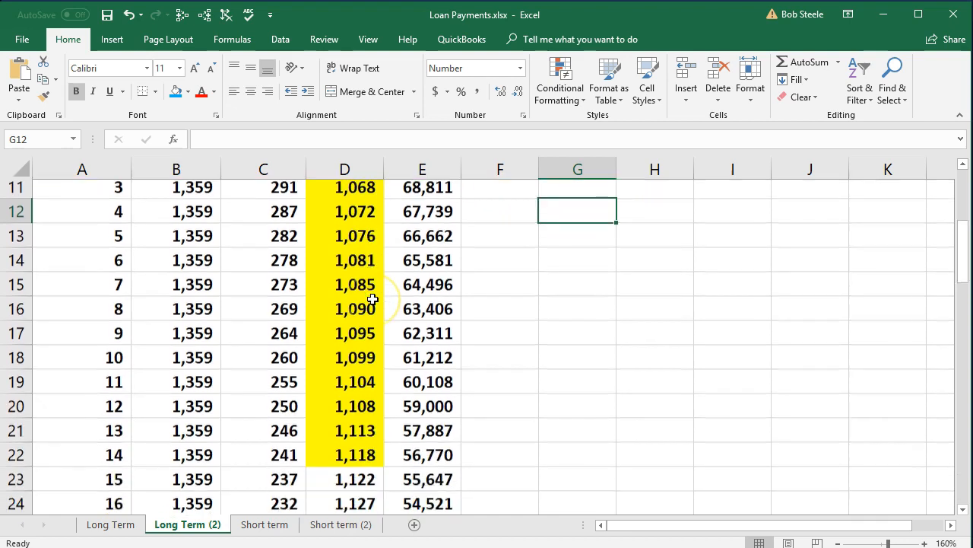
{"action": "left_click", "coordinate": [430, 411]}
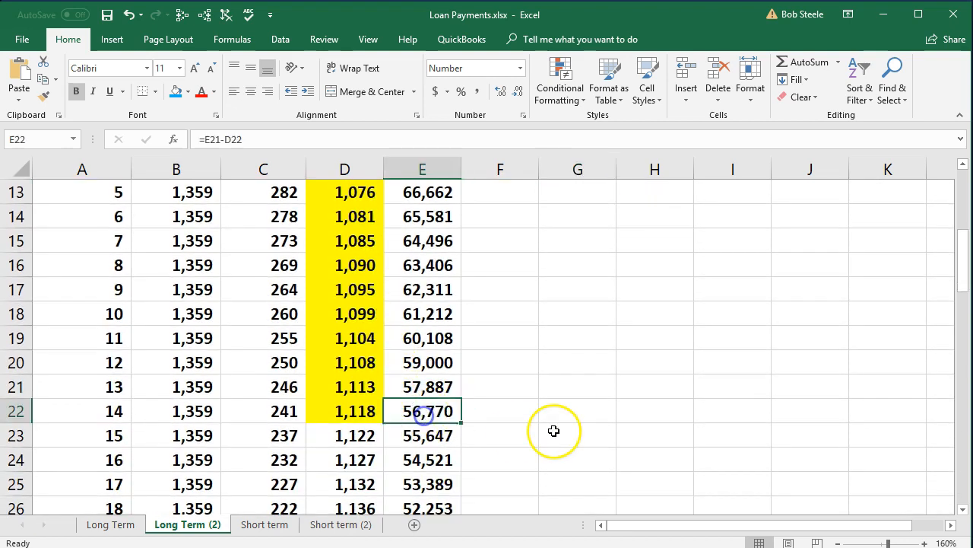
{"action": "scroll", "coordinate": [553, 430], "scroll_direction": "up", "scroll_amount": 1}
{"action": "right_click", "coordinate": [451, 480]}
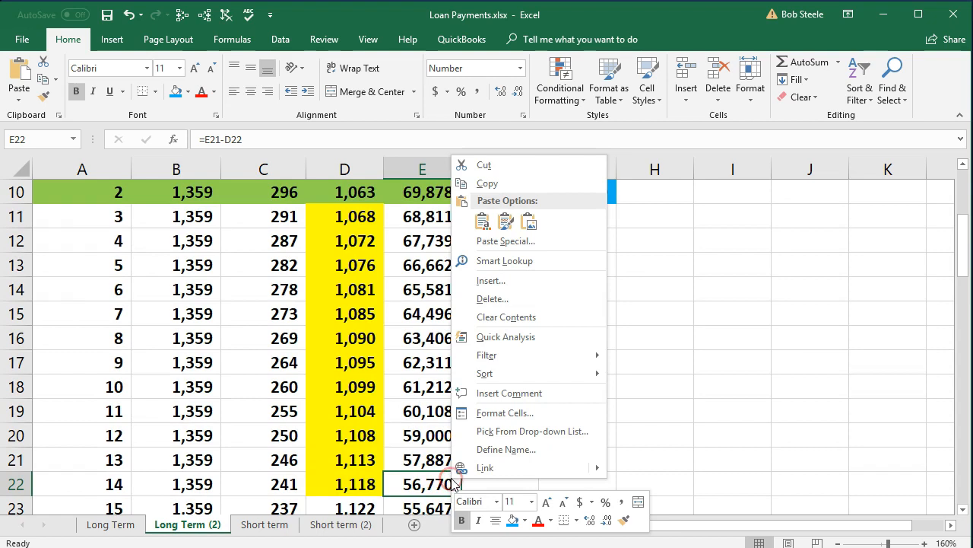
{"action": "left_click", "coordinate": [511, 519]}
Label the payment 14 balance as long-term by entering LT in F22
{"action": "left_click", "coordinate": [513, 478]}
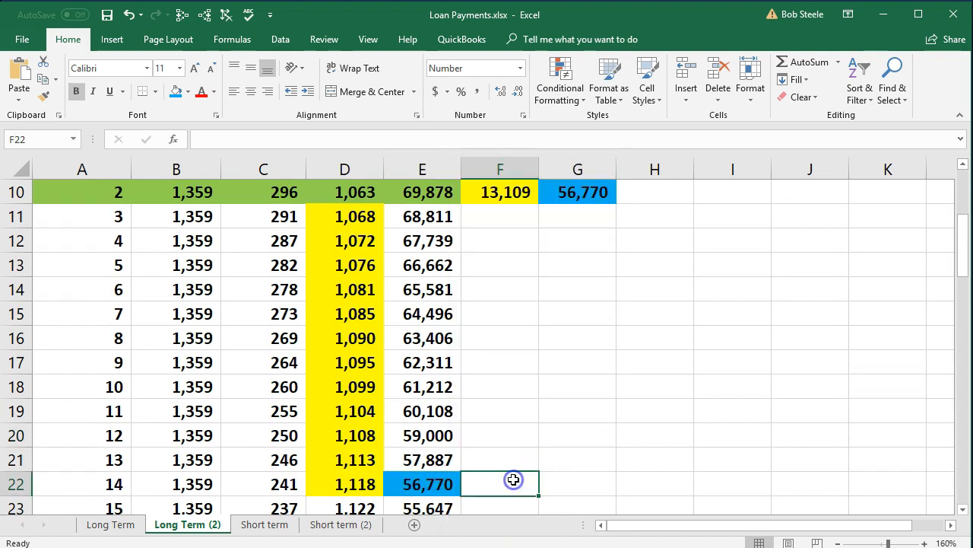
{"action": "type", "text": "LT"}
{"action": "key", "text": "Return"}
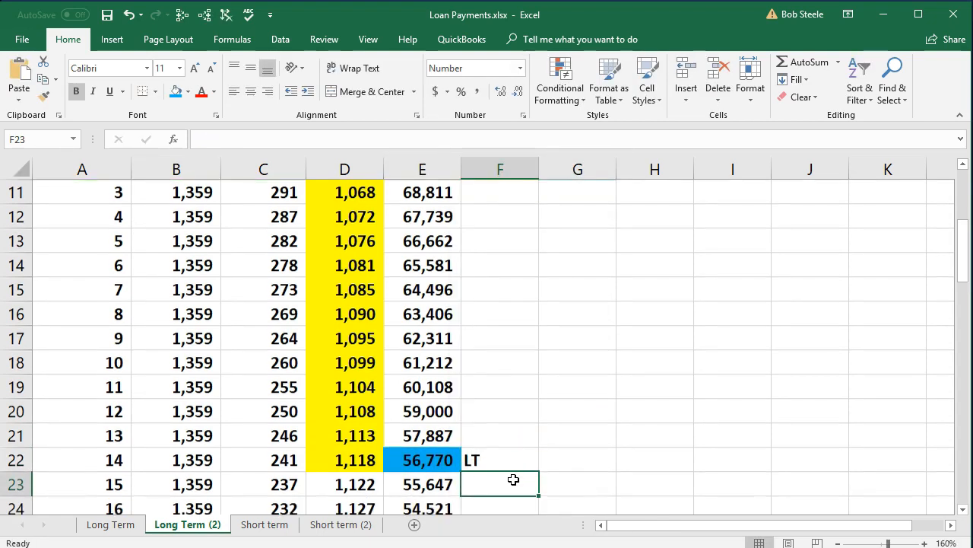
Zoom the sheet to 150% and review the total principal, short-term and long-term amounts in E10, F10 and G10
{"action": "scroll", "coordinate": [515, 475], "scroll_direction": "up", "scroll_amount": 1}
{"action": "scroll", "coordinate": [514, 473], "scroll_direction": "down", "scroll_amount": 1}
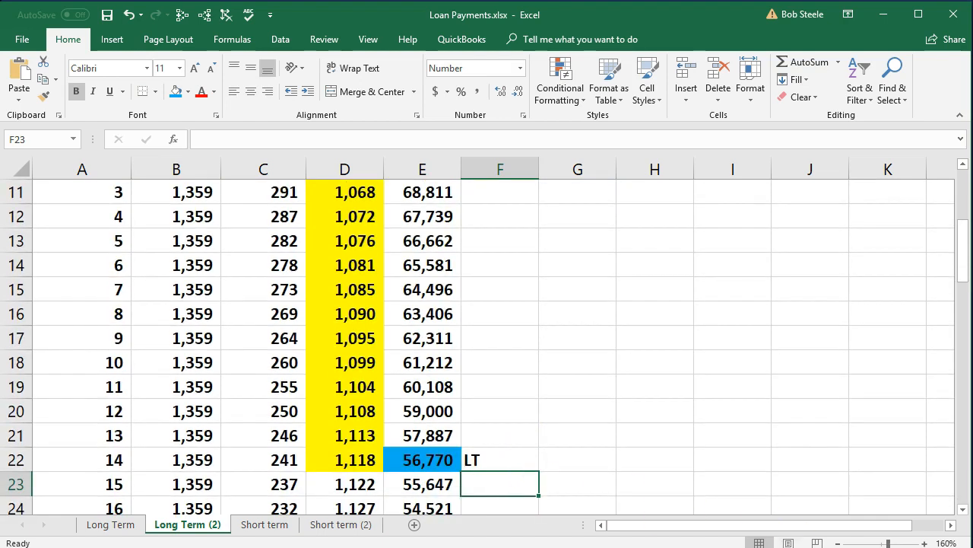
{"action": "left_click", "coordinate": [838, 543]}
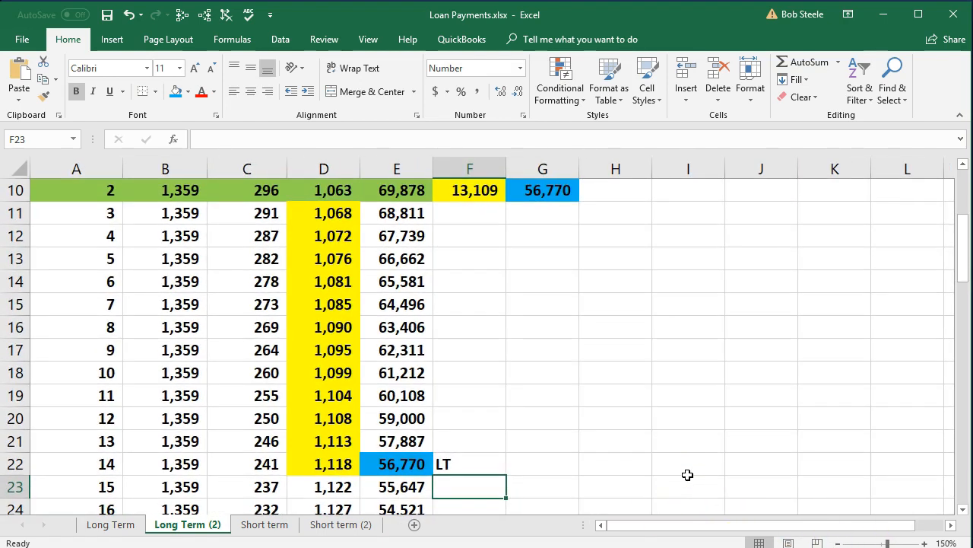
{"action": "scroll", "coordinate": [688, 474], "scroll_direction": "up", "scroll_amount": 1}
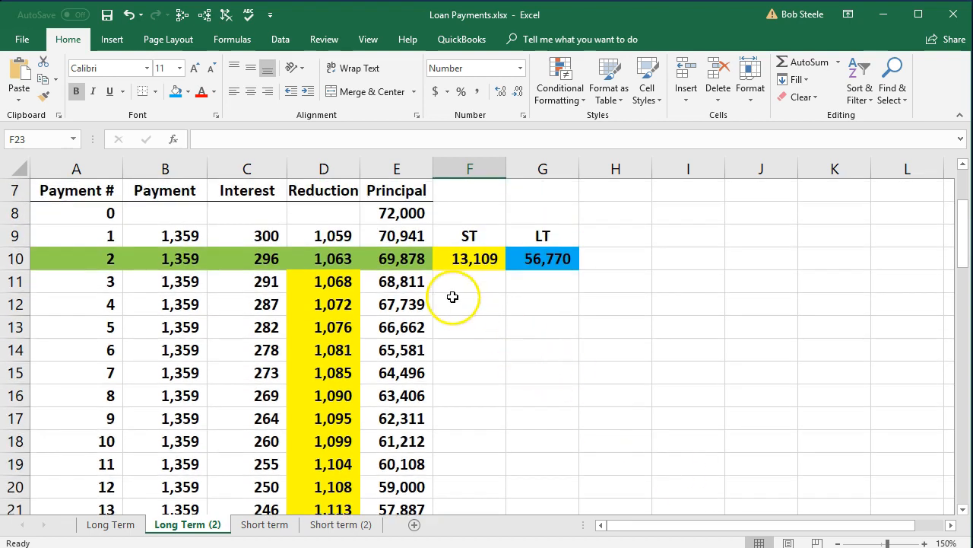
{"action": "left_click", "coordinate": [399, 258]}
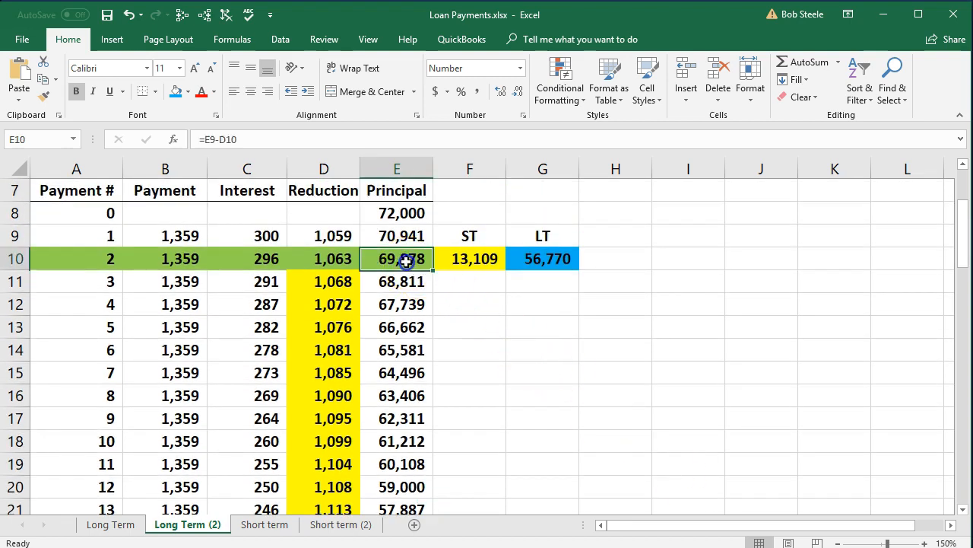
{"action": "left_click", "coordinate": [463, 260]}
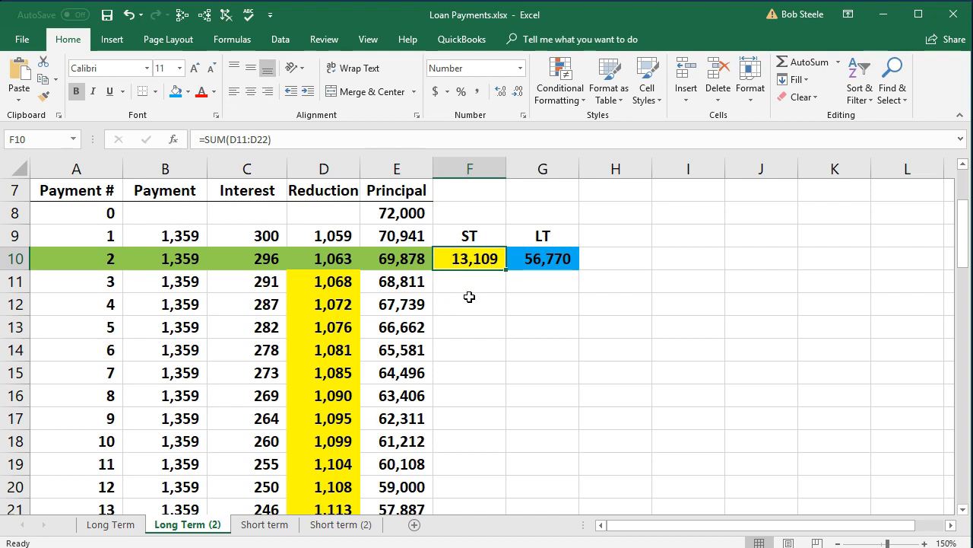
{"action": "left_click", "coordinate": [536, 262]}
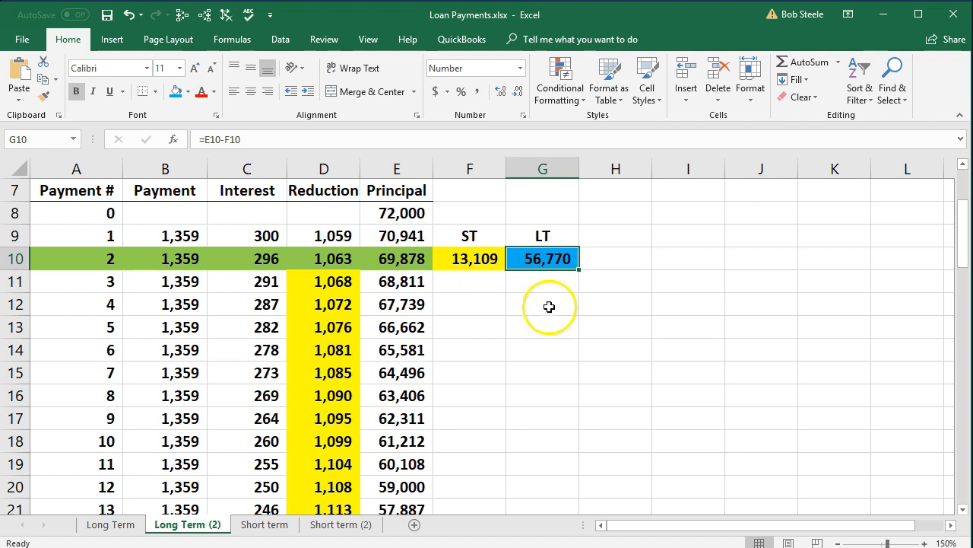
Switch to QuickBooks, where the Transactions by Account report is open
{"action": "left_click", "coordinate": [882, 15]}
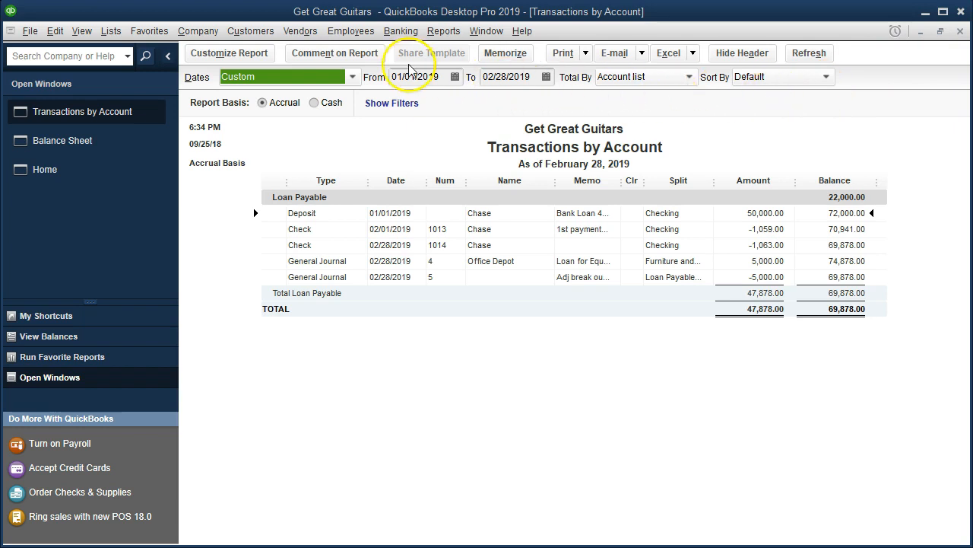
{"action": "left_click", "coordinate": [214, 34]}
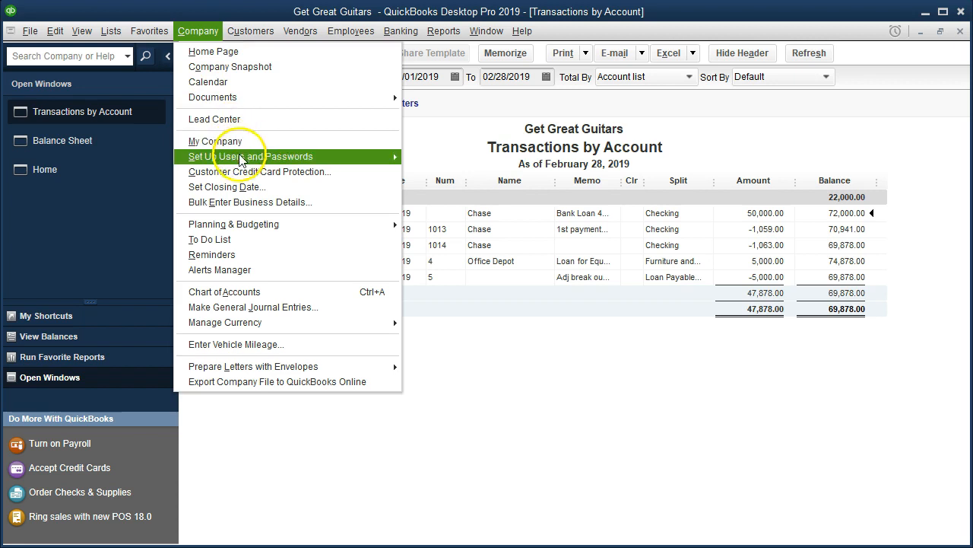
{"action": "left_click", "coordinate": [274, 313]}
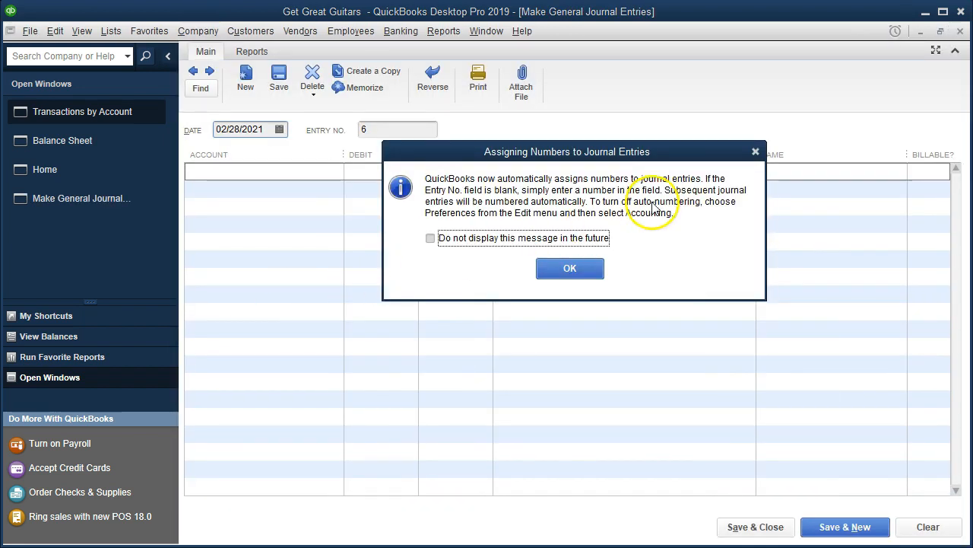
{"action": "left_click", "coordinate": [755, 151]}
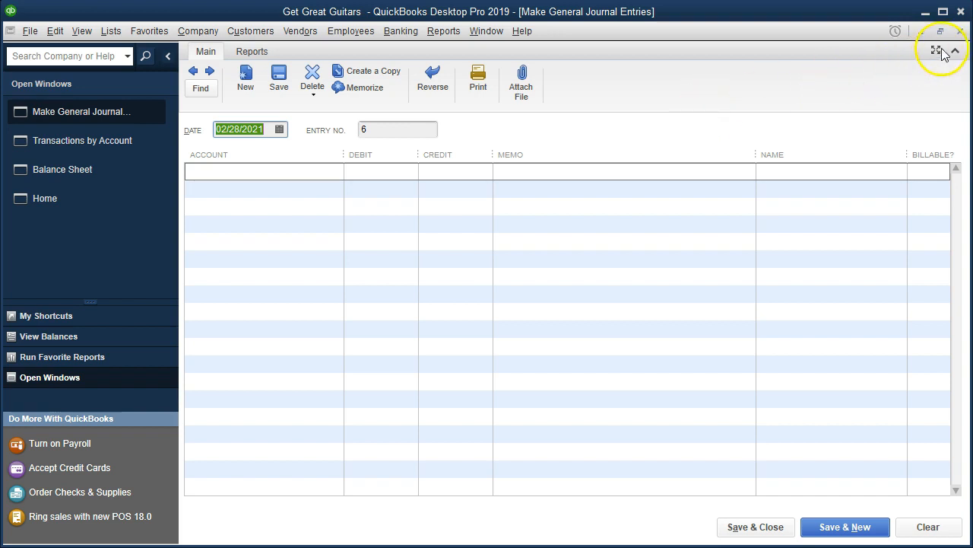
{"action": "left_click", "coordinate": [960, 32]}
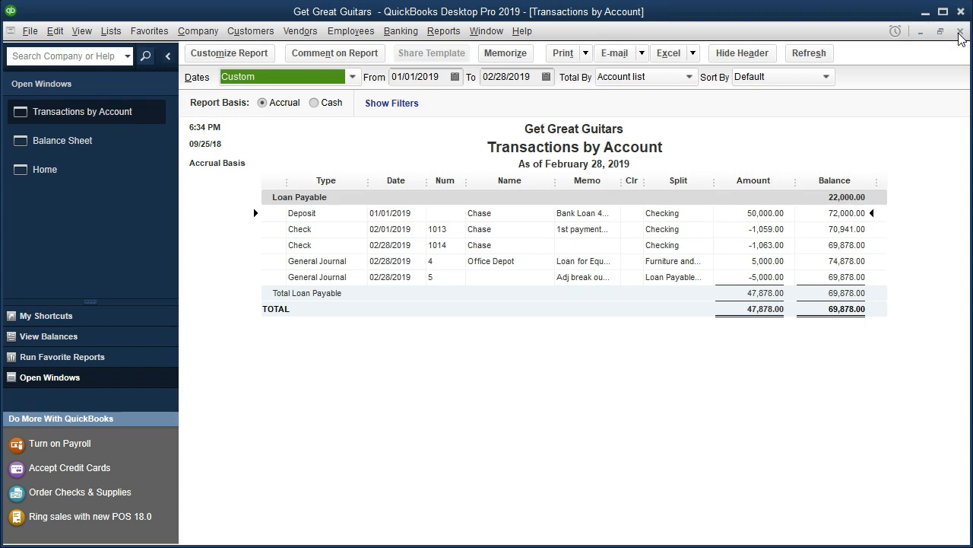
Close the Transactions by Account report to return to the Balance Sheet
{"action": "left_click", "coordinate": [960, 34]}
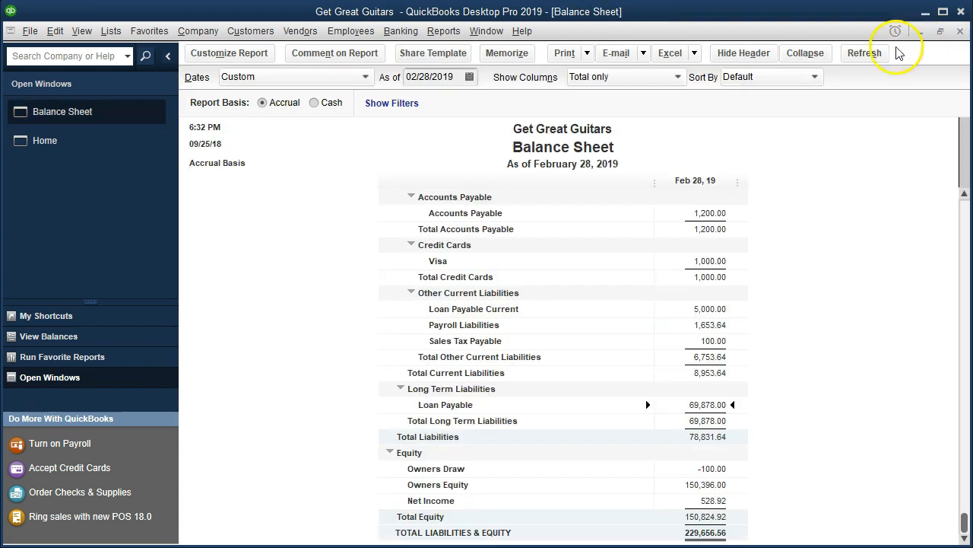
{"action": "left_click", "coordinate": [403, 32]}
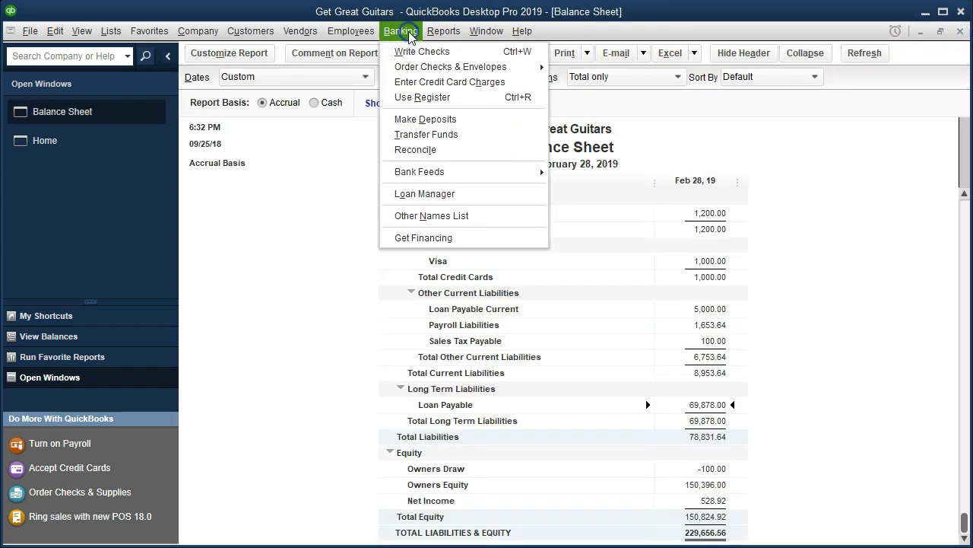
{"action": "left_click", "coordinate": [428, 98]}
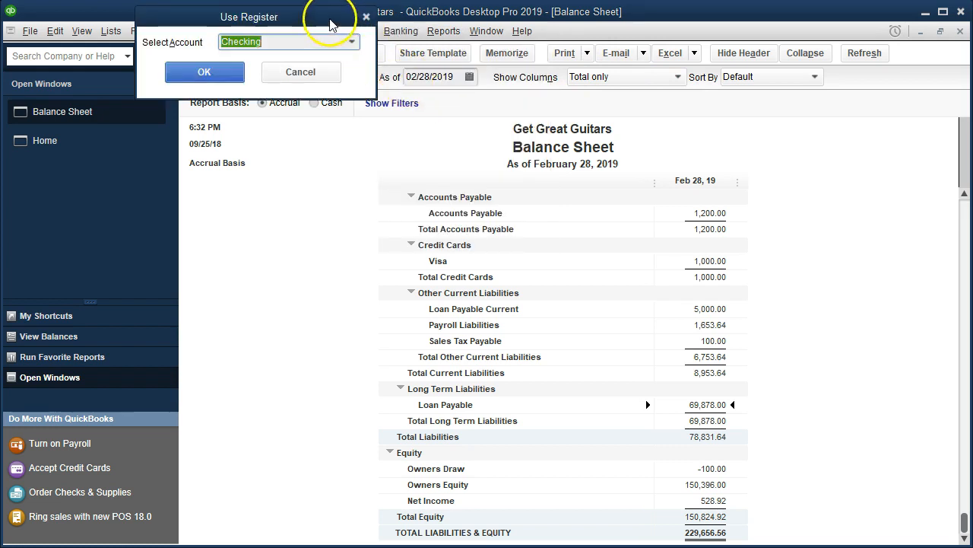
{"action": "left_click_drag", "start_coordinate": [330, 24], "coordinate": [391, 134]}
{"action": "left_click", "coordinate": [412, 151]}
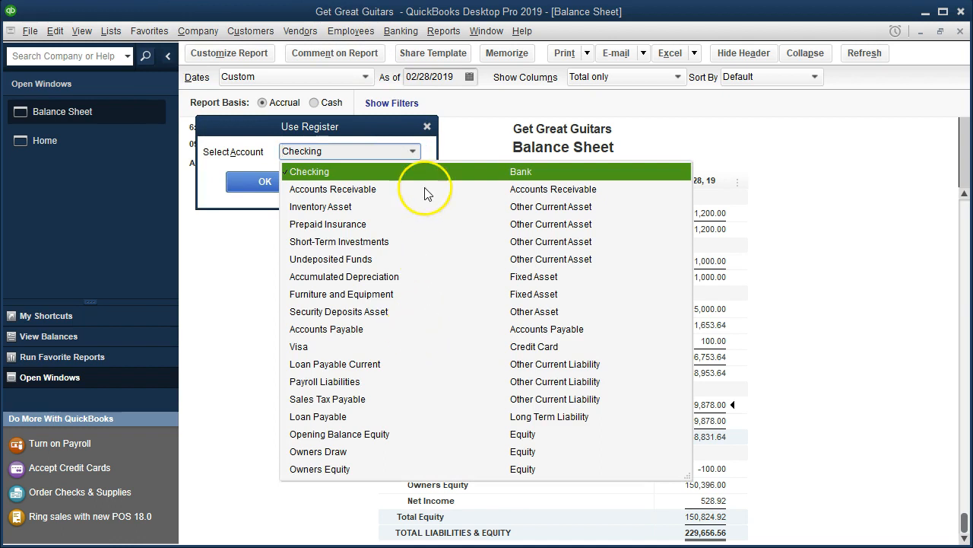
{"action": "left_click", "coordinate": [427, 126]}
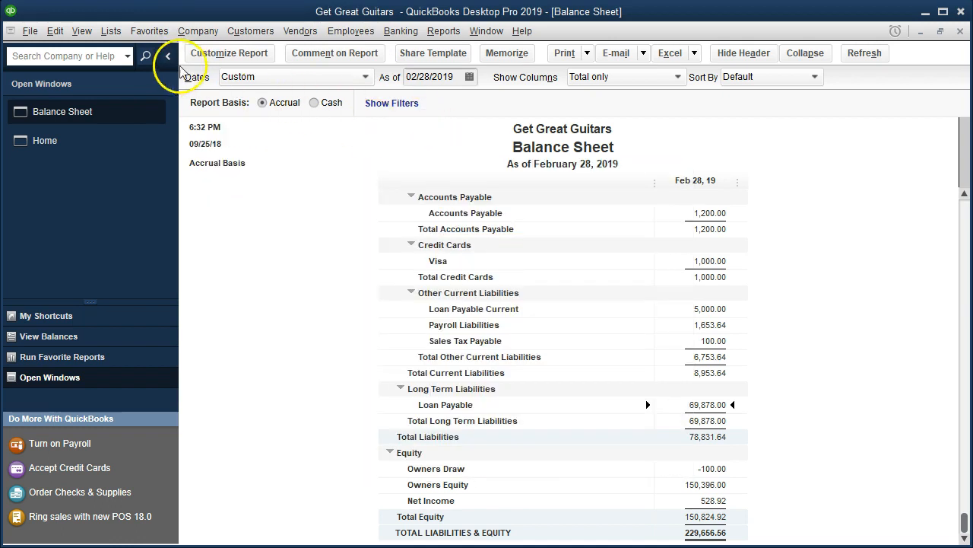
Open the register of the long-term Loan Payable account from the chart of accounts
{"action": "left_click", "coordinate": [111, 30]}
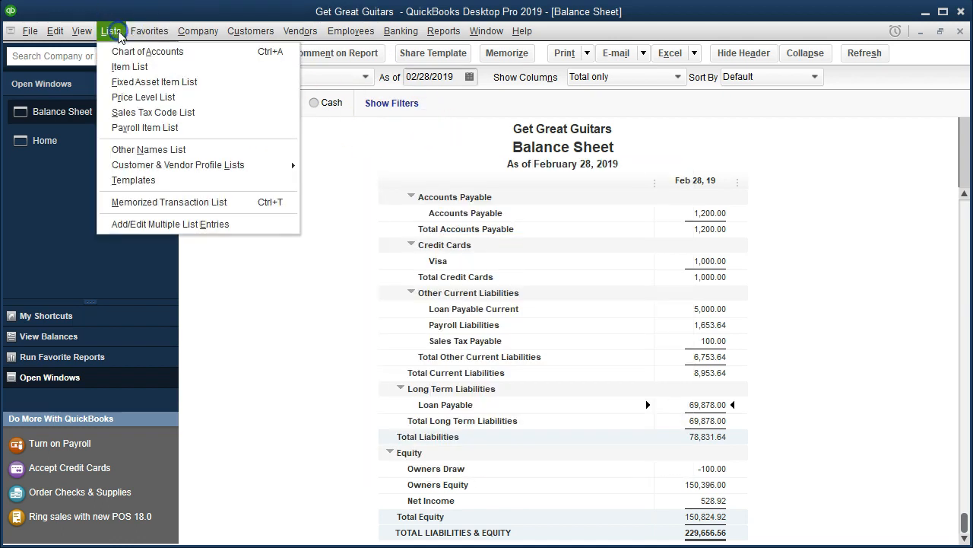
{"action": "left_click", "coordinate": [196, 57]}
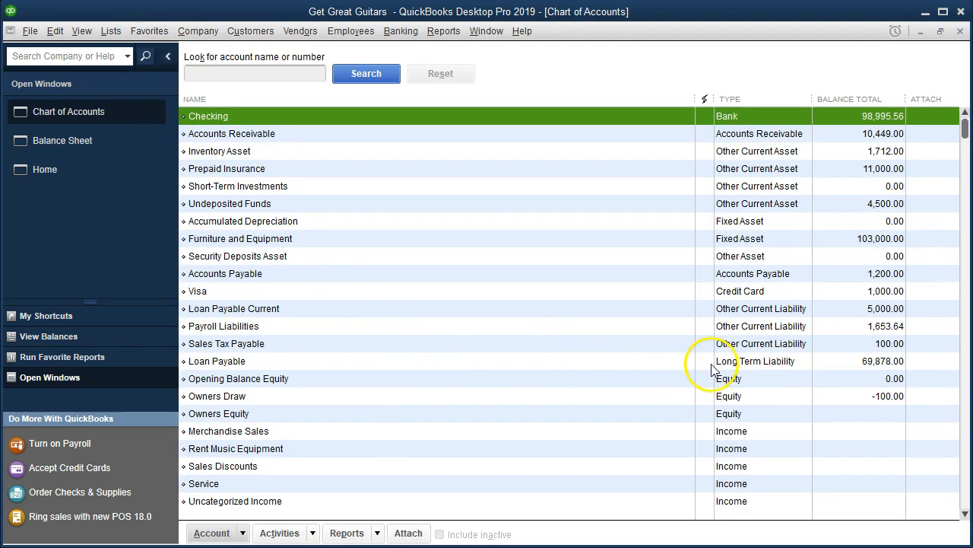
{"action": "left_click", "coordinate": [677, 363]}
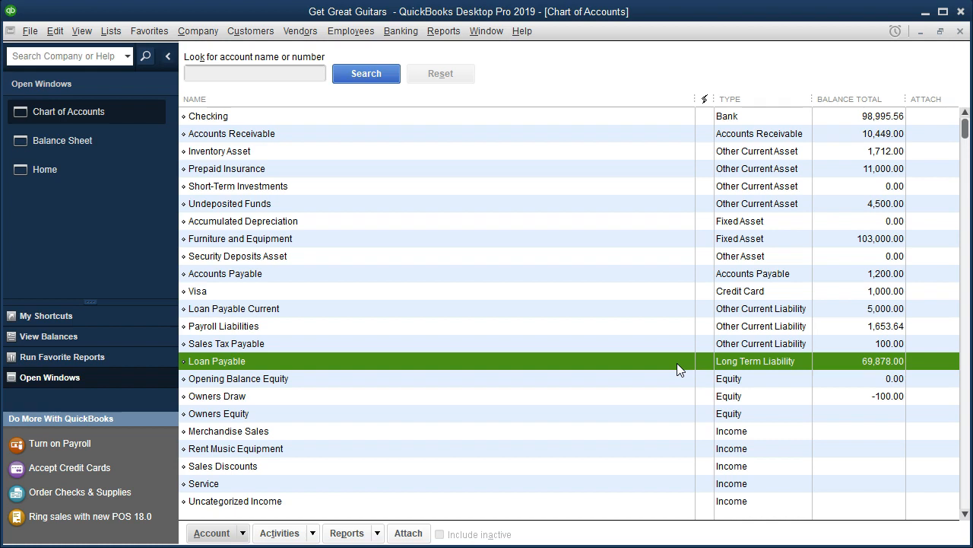
{"action": "left_click", "coordinate": [828, 361]}
{"action": "double_click", "coordinate": [565, 361]}
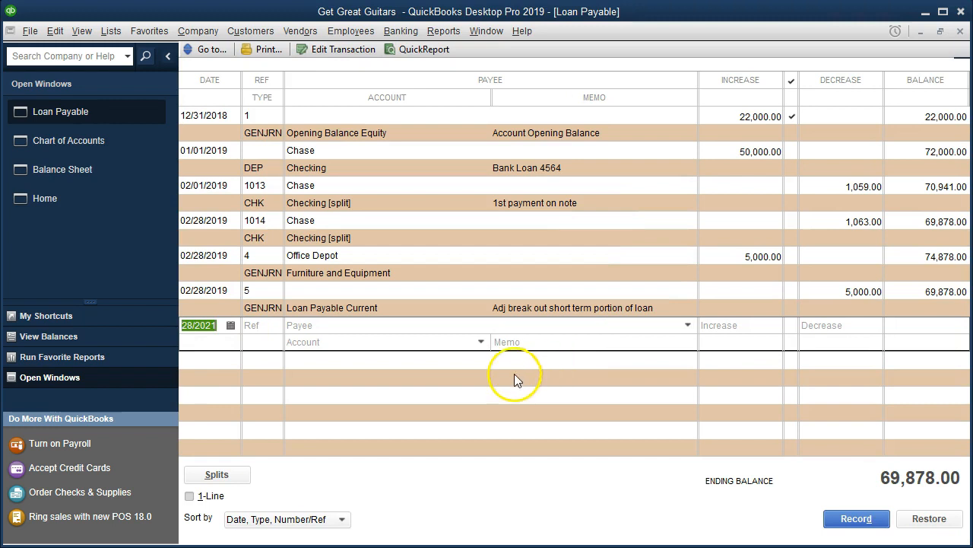
Set the date of a new Loan Payable register entry to February 28
{"action": "left_click", "coordinate": [219, 343]}
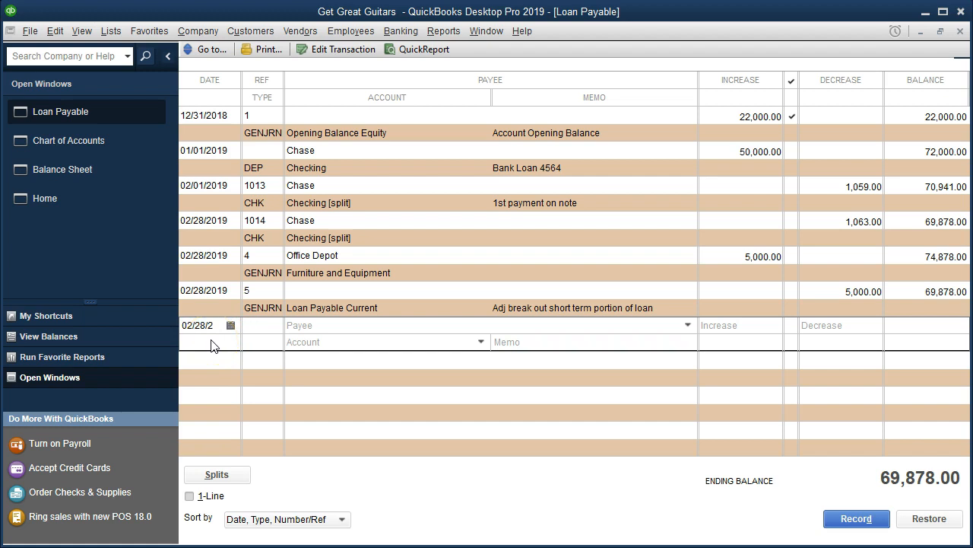
{"action": "left_click", "coordinate": [315, 343]}
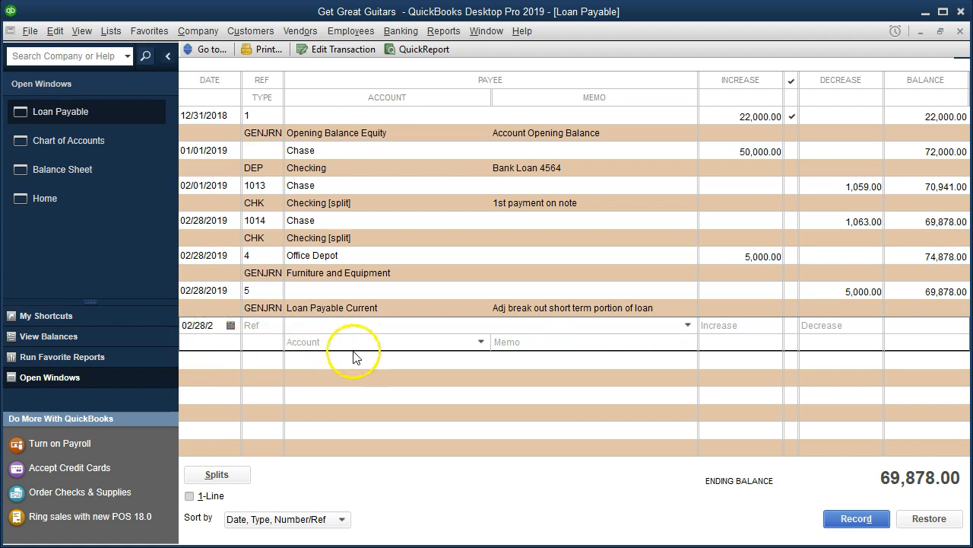
{"action": "left_click", "coordinate": [748, 332]}
{"action": "key", "text": "Tab"}
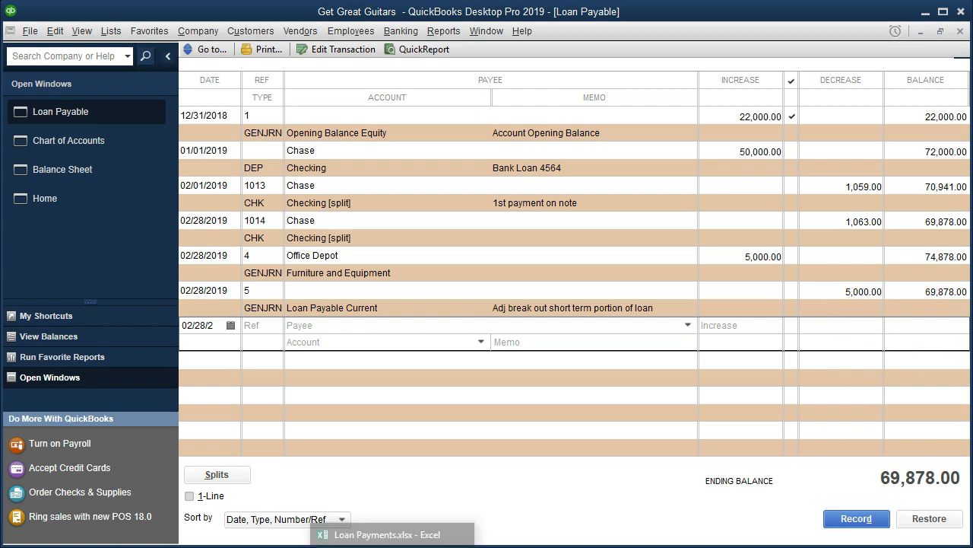
Check the short-term amount in F10 of the Excel schedule and enter 13,109.00 as the decrease of the new QuickBooks register entry
{"action": "left_click", "coordinate": [472, 533]}
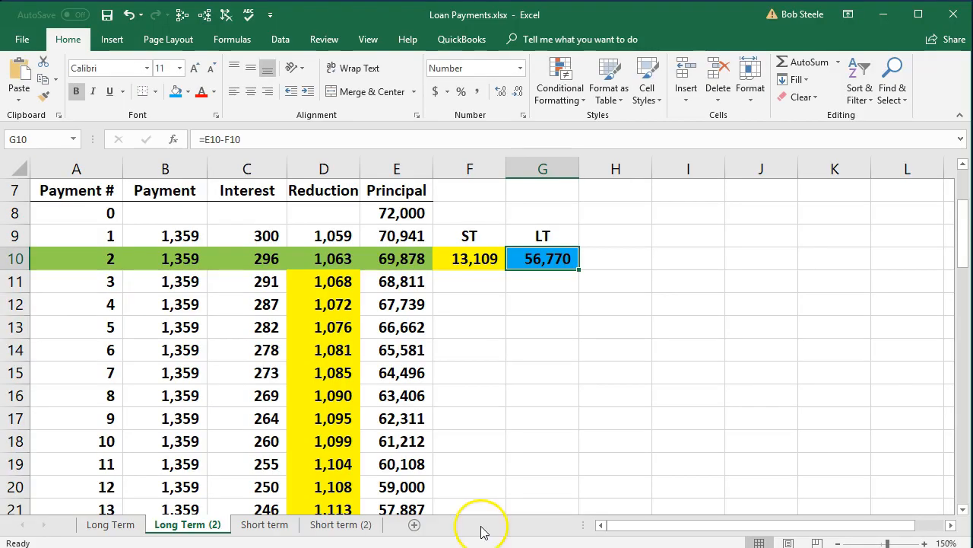
{"action": "left_click", "coordinate": [465, 264]}
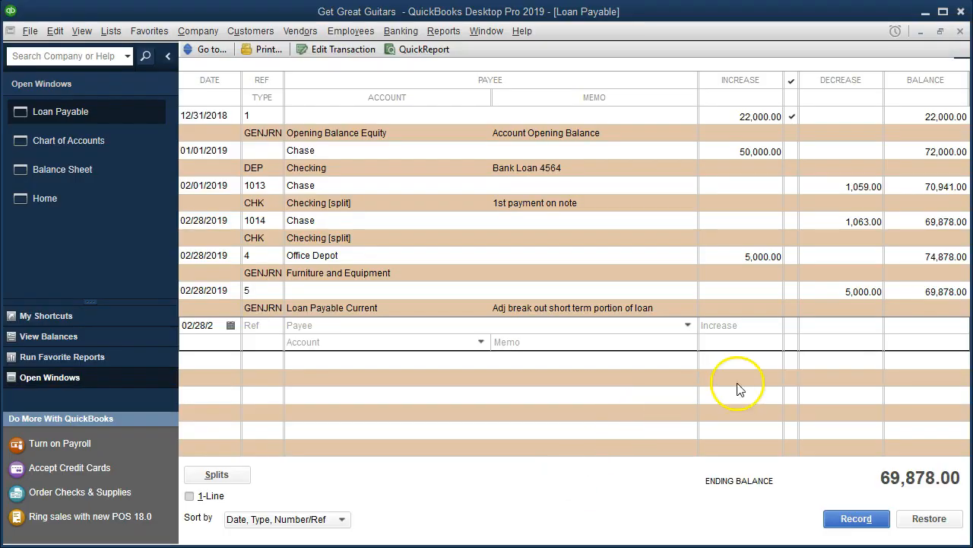
{"action": "left_click", "coordinate": [816, 325]}
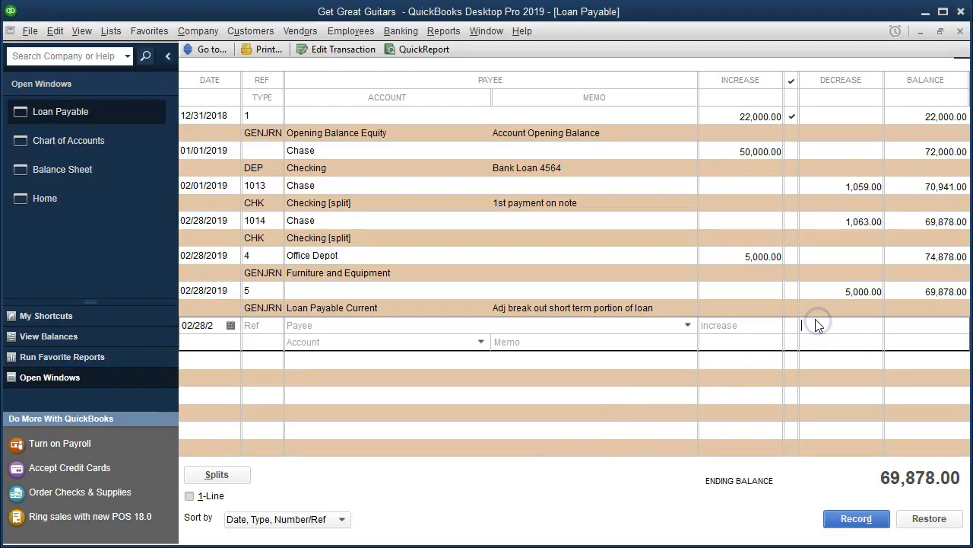
{"action": "type", "text": "13199"}
{"action": "key", "text": "Tab"}
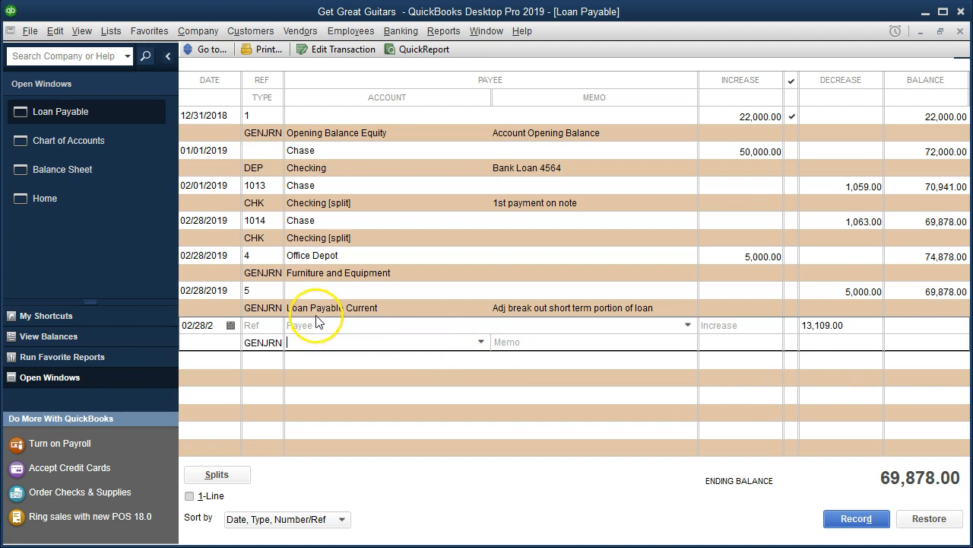
Assign the Loan Payable Current account to the new register entry
{"action": "left_click", "coordinate": [481, 341]}
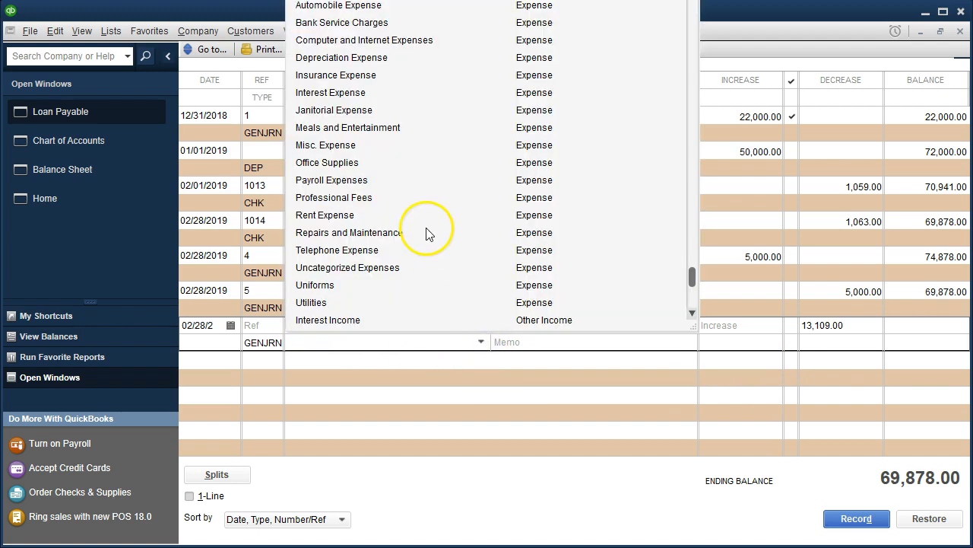
{"action": "scroll", "coordinate": [426, 232], "scroll_direction": "up", "scroll_amount": 8}
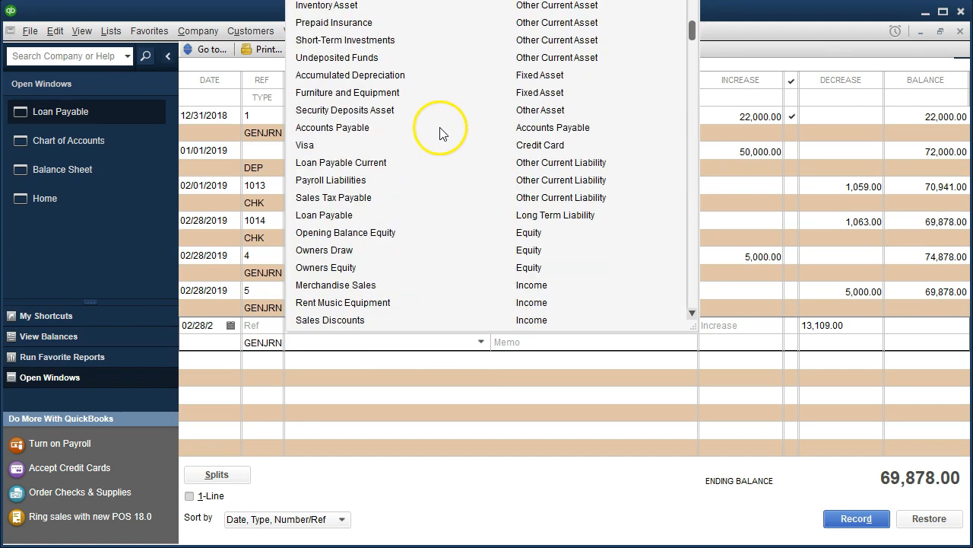
{"action": "left_click", "coordinate": [385, 169]}
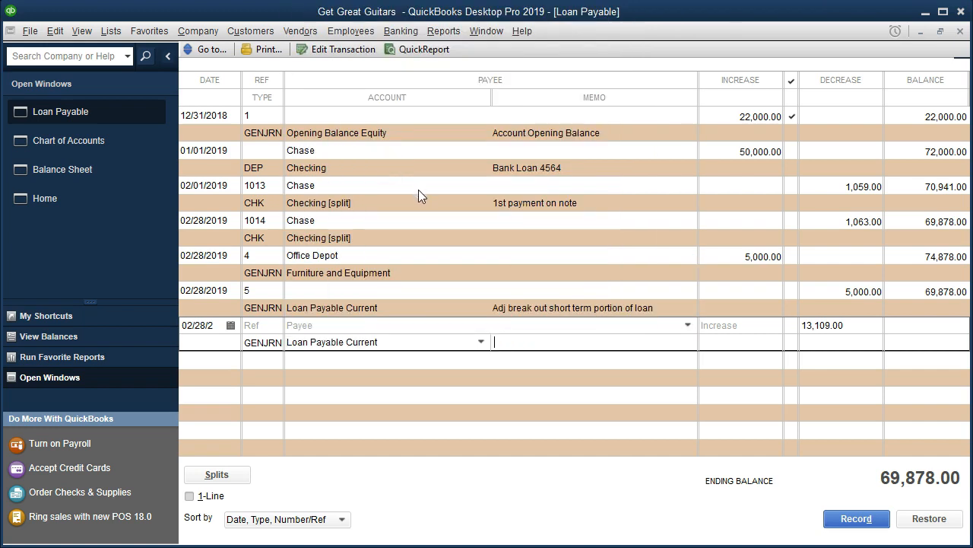
Enter the memo "Adj break out short term portion of installment loan" for the register entry and record it
{"action": "type", "text": "Adj break out short term portion of i"}
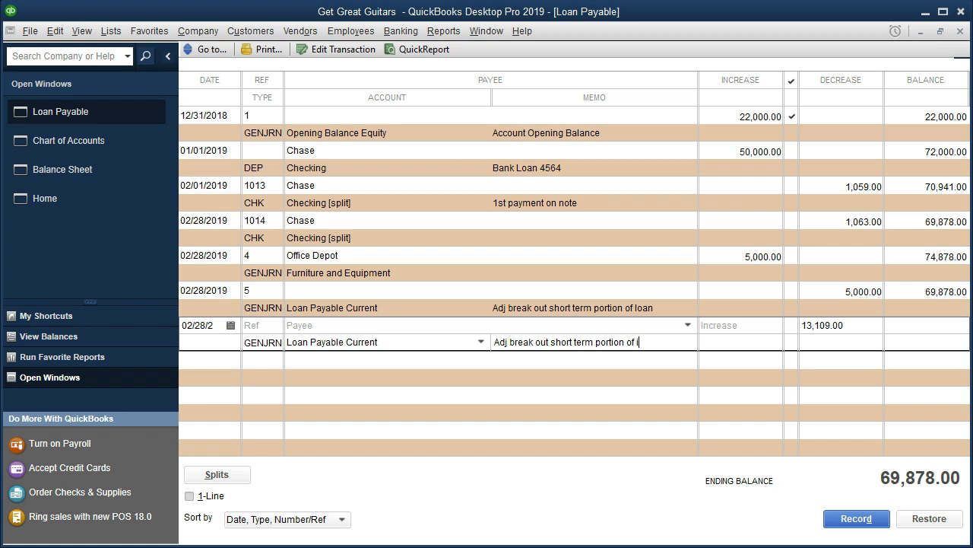
{"action": "type", "text": "nstallments"}
{"action": "key", "text": "BackSpace"}
{"action": "type", "text": "loan"}
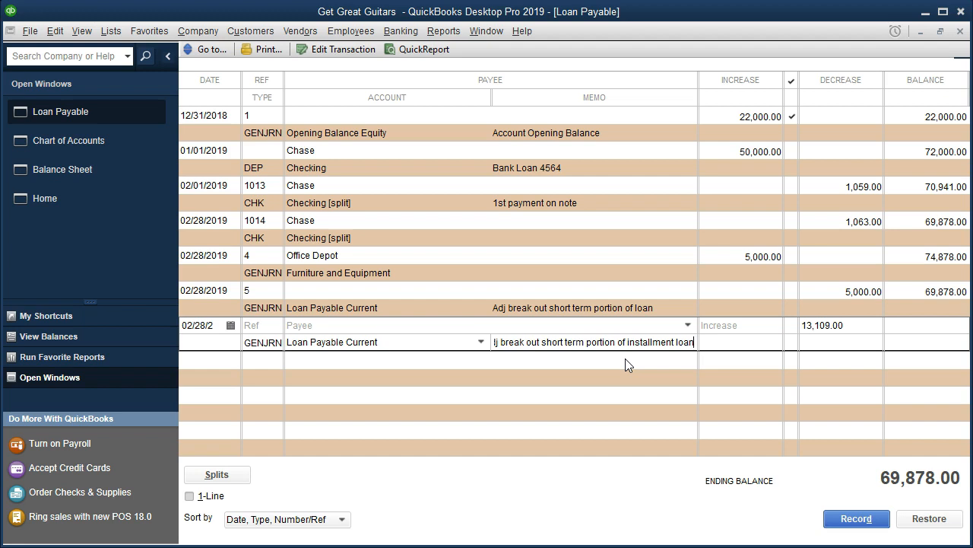
{"action": "key", "text": "Return"}
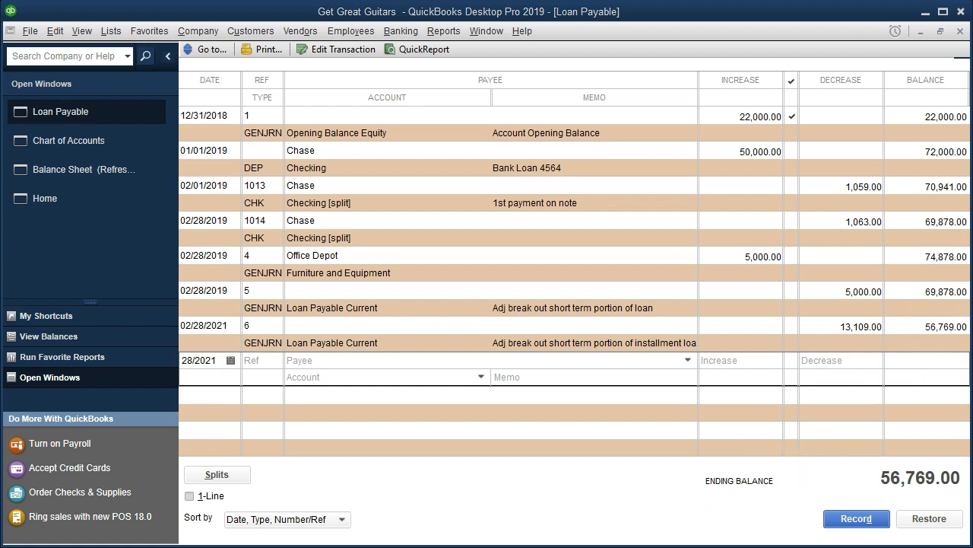
Compare the register's ending balance with the long-term amount in Excel cell G10, briefly showing one decimal place to check rounding
{"action": "key", "text": "alt+Tab"}
{"action": "left_click", "coordinate": [535, 262]}
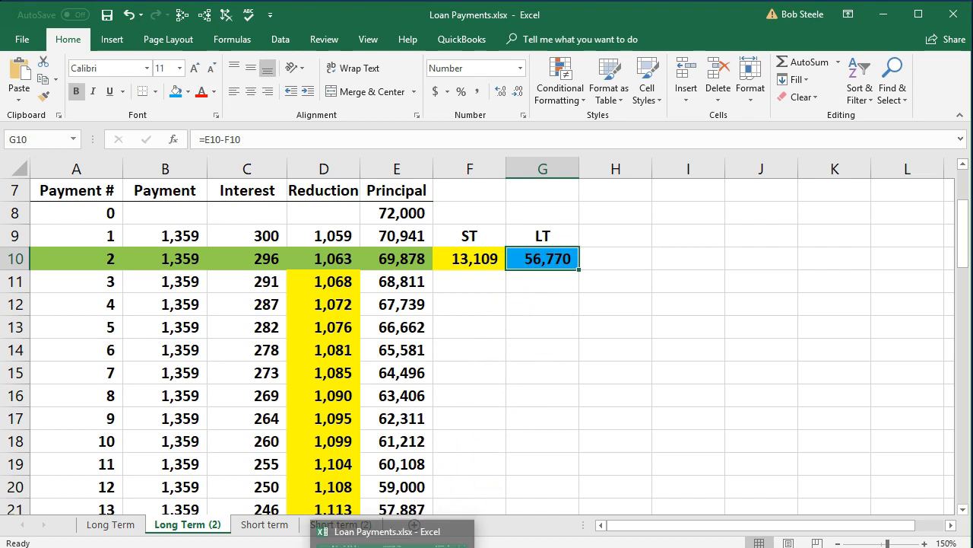
{"action": "key", "text": "alt+Tab"}
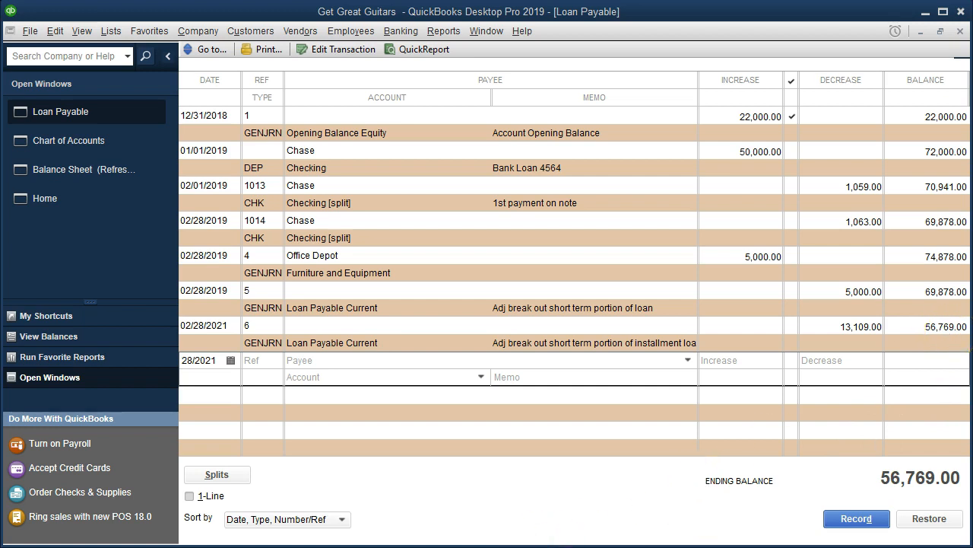
{"action": "left_click", "coordinate": [391, 524]}
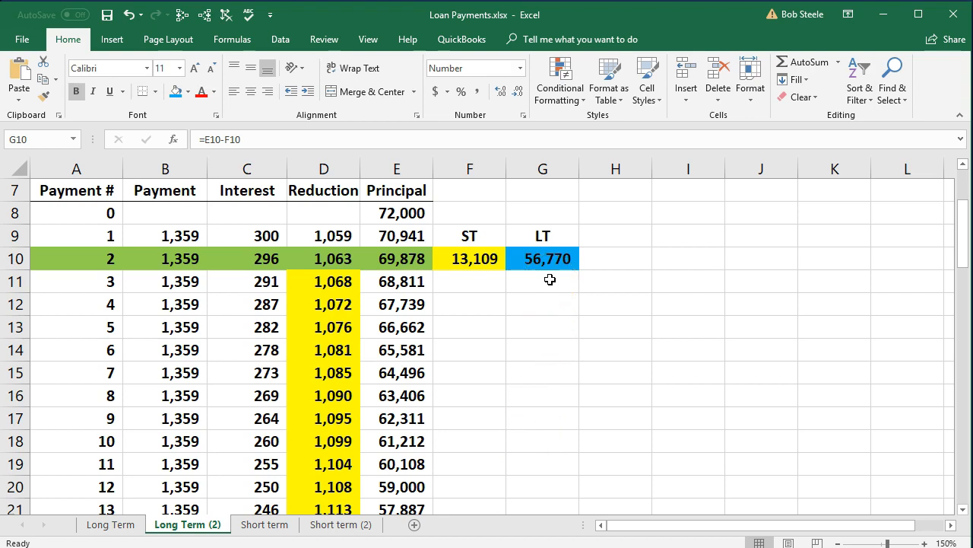
{"action": "scroll", "coordinate": [544, 297], "scroll_direction": "down", "scroll_amount": 2}
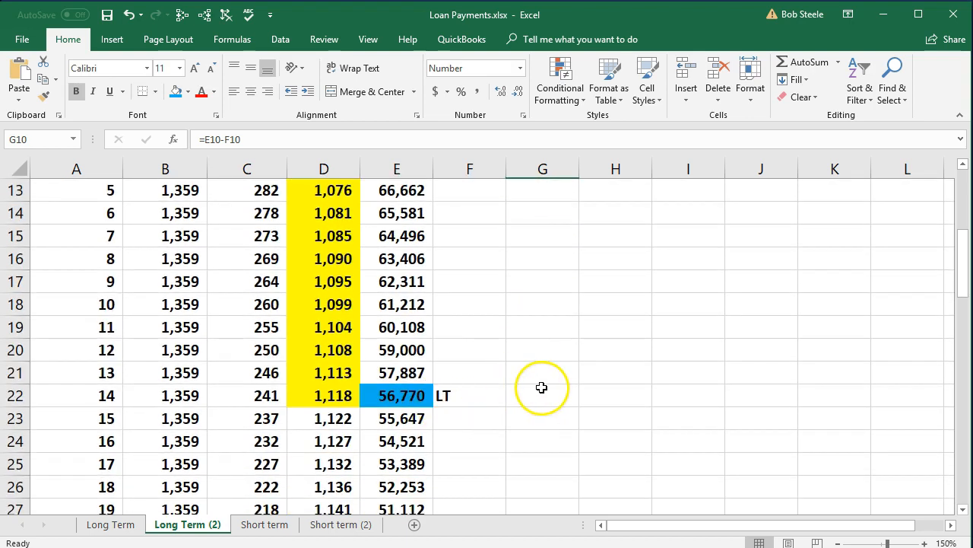
{"action": "scroll", "coordinate": [541, 387], "scroll_direction": "up", "scroll_amount": 2}
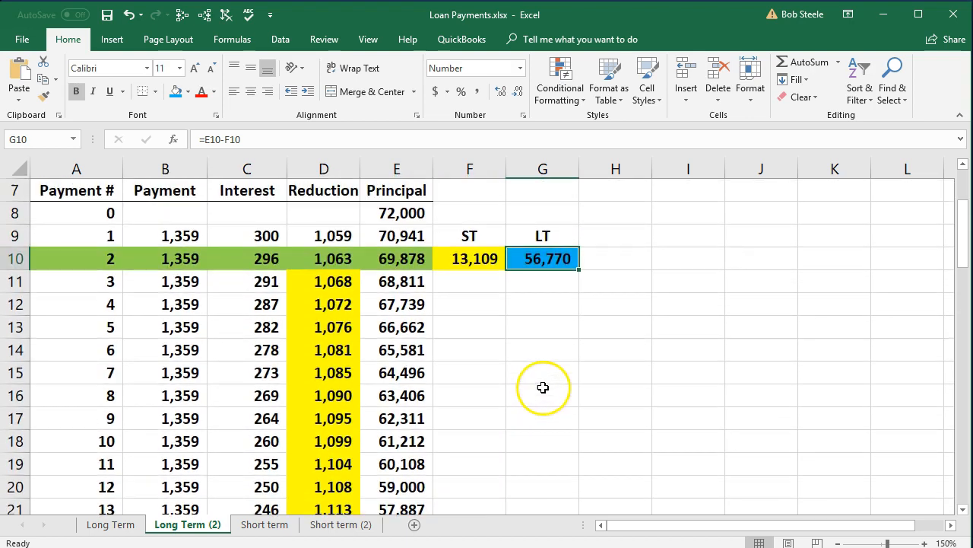
{"action": "left_click", "coordinate": [501, 93]}
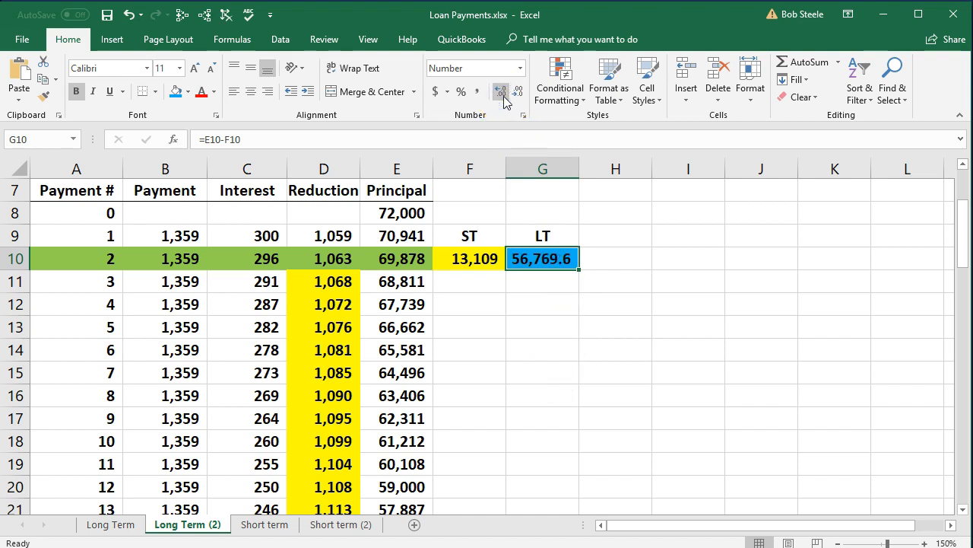
{"action": "left_click", "coordinate": [520, 94]}
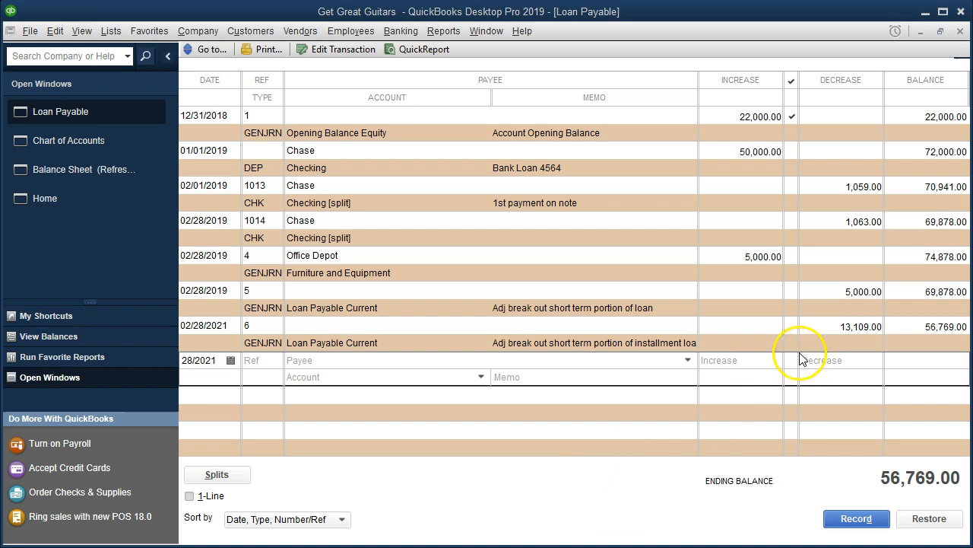
Open journal entry 6 from the QuickBooks register and dismiss the entry-numbering notice so it no longer displays in the future
{"action": "double_click", "coordinate": [271, 344]}
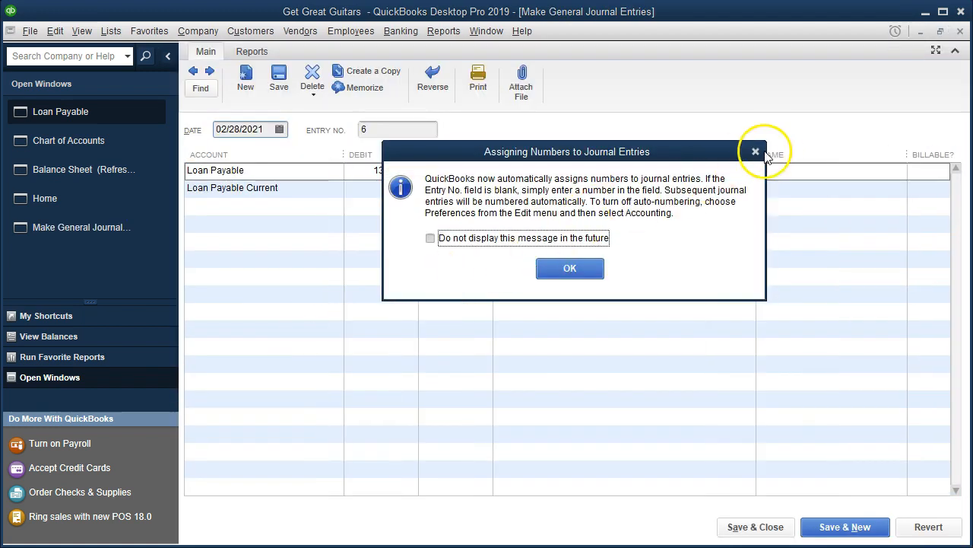
{"action": "left_click", "coordinate": [431, 238]}
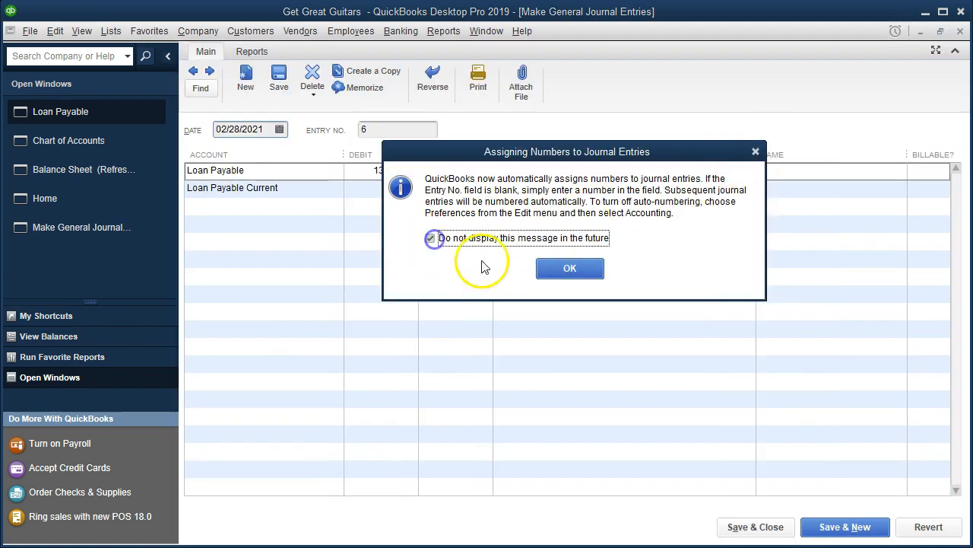
{"action": "left_click", "coordinate": [570, 268]}
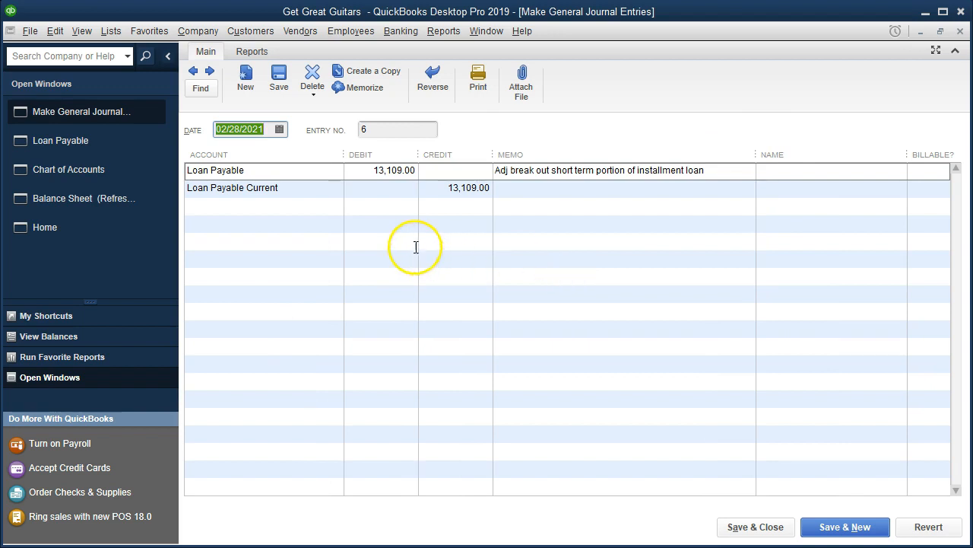
Set the date of journal entry 6 to 02/28/2019, then save and close it, recording the changes
{"action": "left_click", "coordinate": [269, 130]}
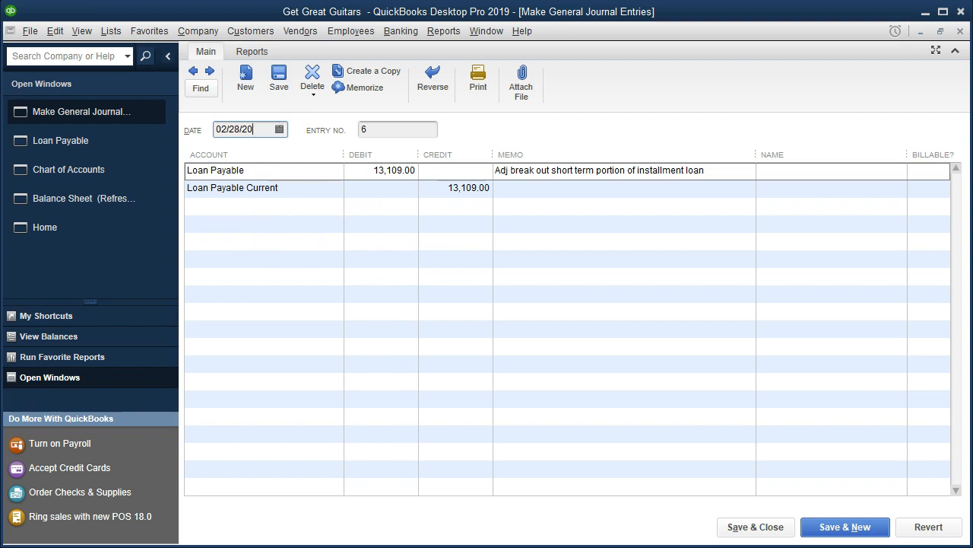
{"action": "left_click", "coordinate": [417, 228]}
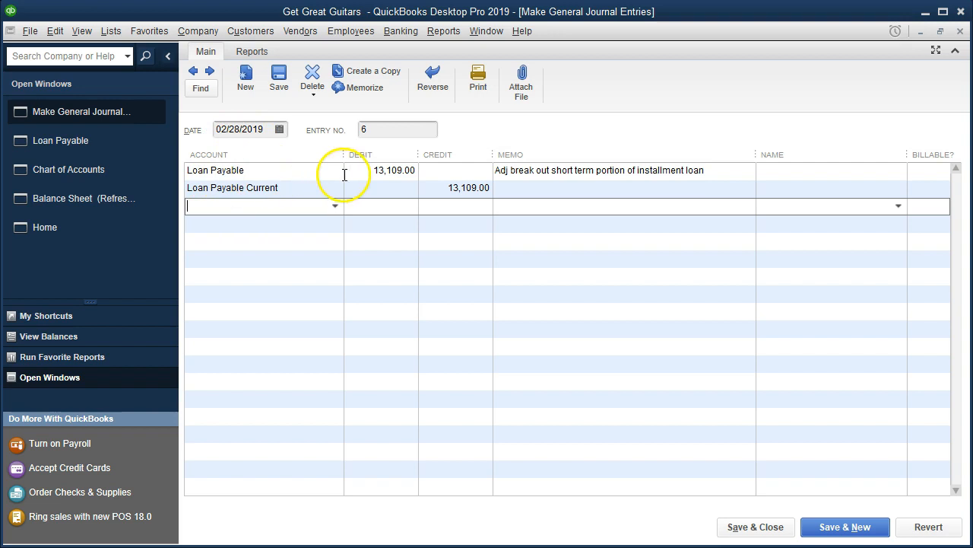
{"action": "left_click", "coordinate": [364, 192]}
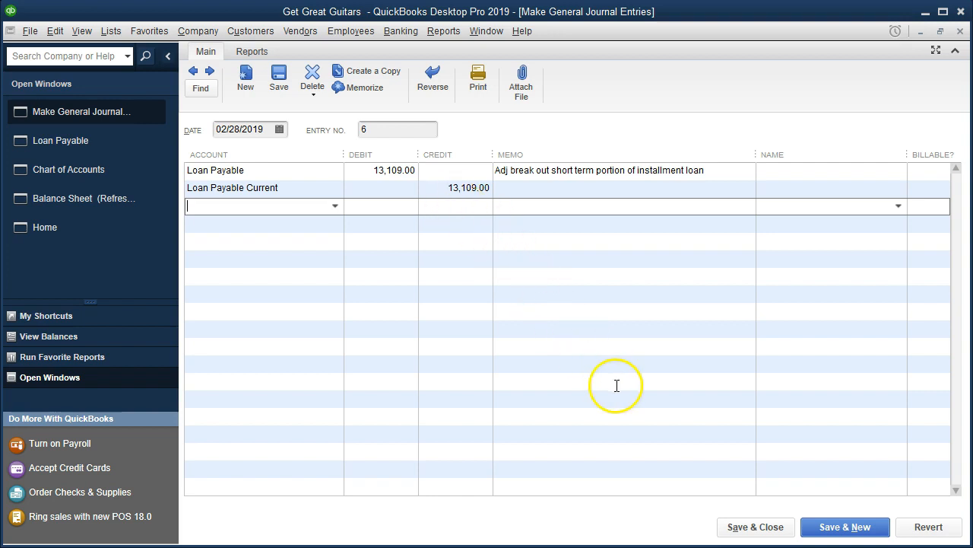
{"action": "left_click", "coordinate": [728, 527]}
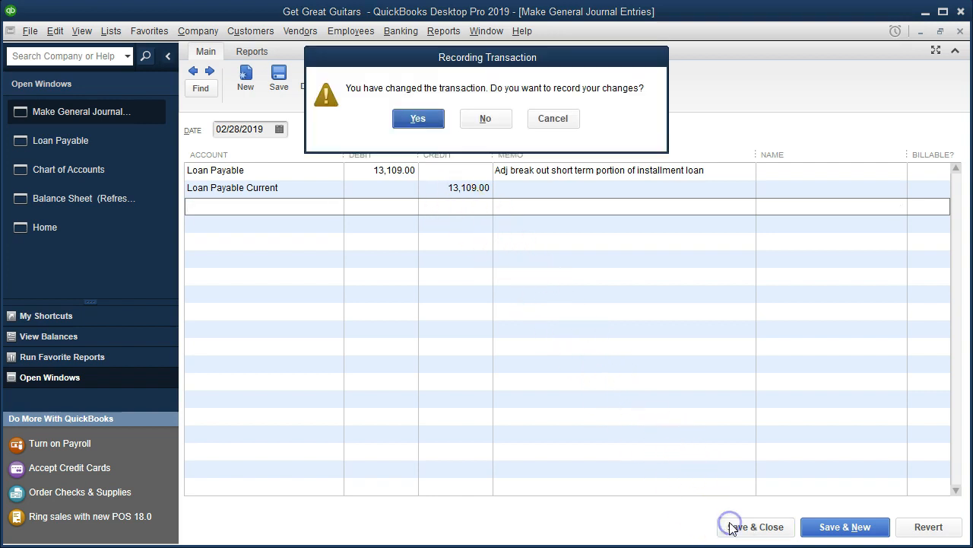
{"action": "left_click", "coordinate": [434, 120]}
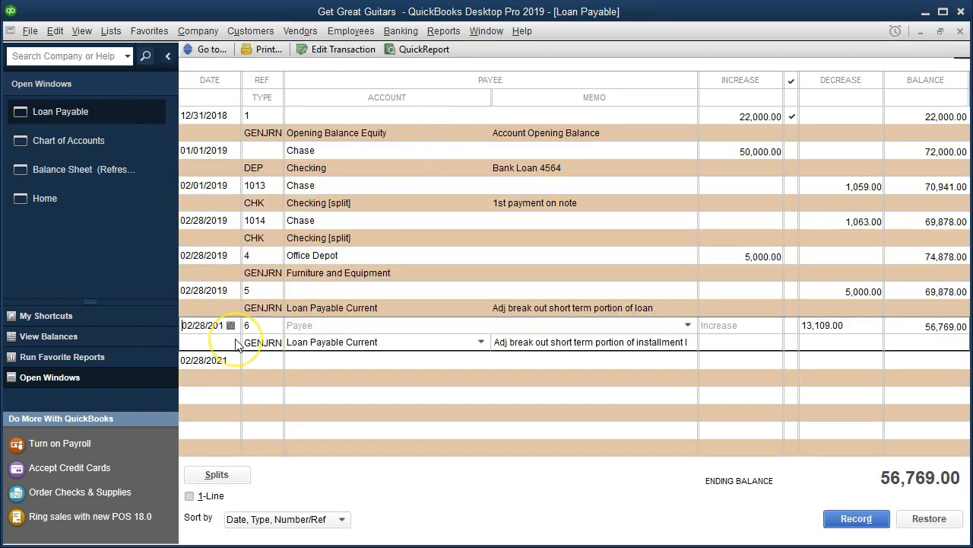
Close the register and chart of accounts, and compare the Balance Sheet's long-term Loan Payable with the LT amount in Excel
{"action": "left_click", "coordinate": [962, 35]}
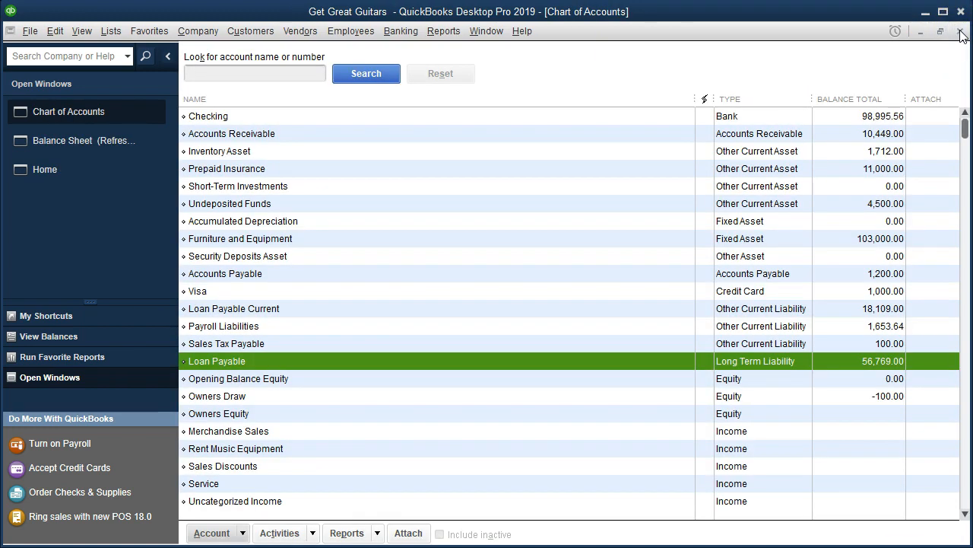
{"action": "left_click", "coordinate": [961, 32]}
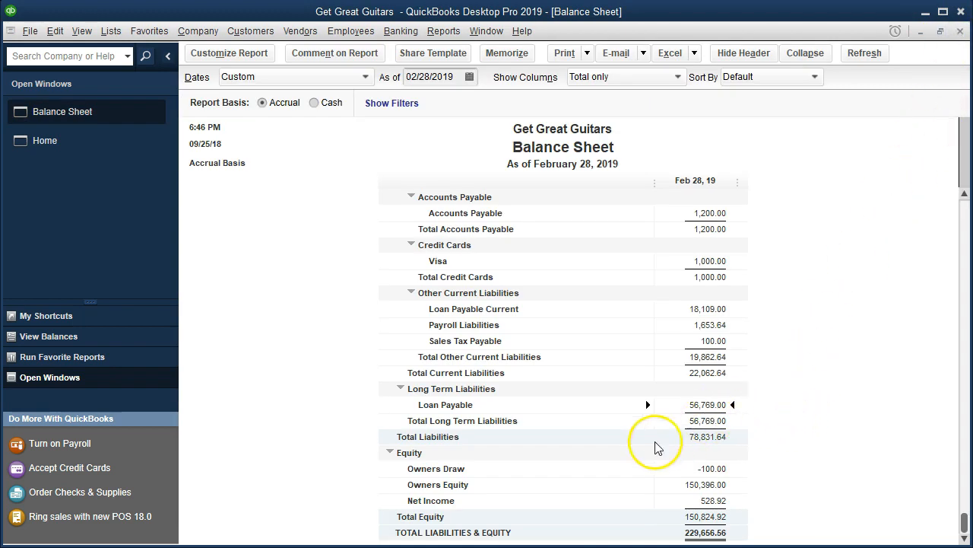
{"action": "left_click", "coordinate": [540, 547]}
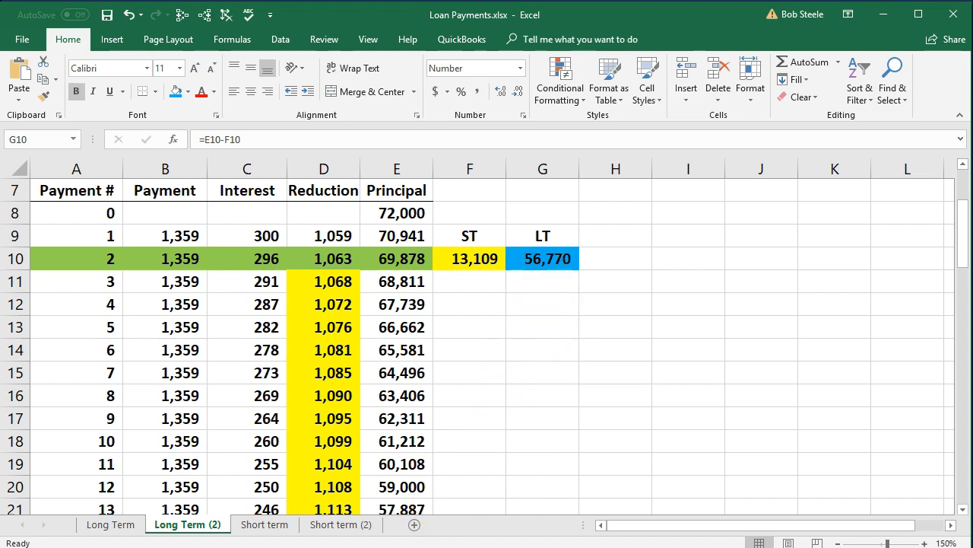
{"action": "left_click", "coordinate": [615, 547]}
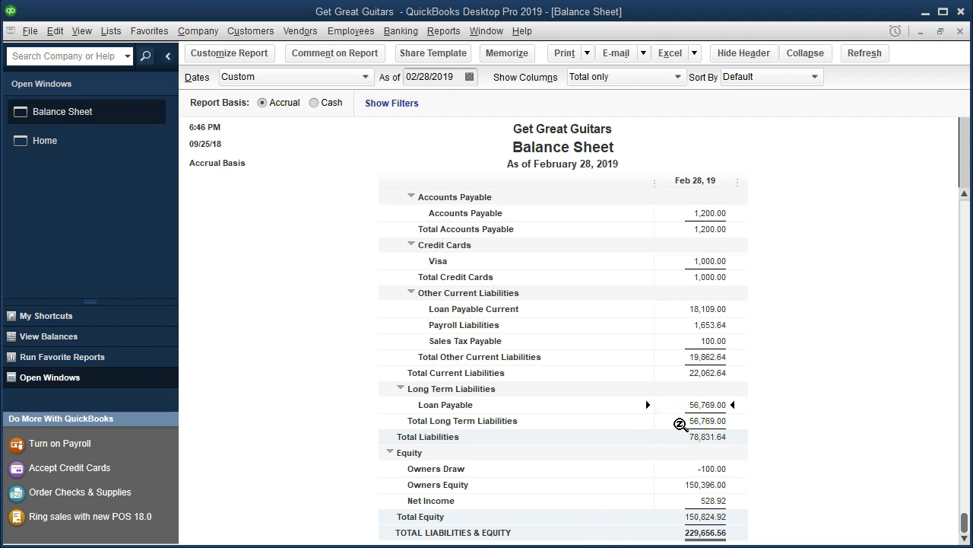
{"action": "scroll", "coordinate": [680, 424], "scroll_direction": "up", "scroll_amount": 2}
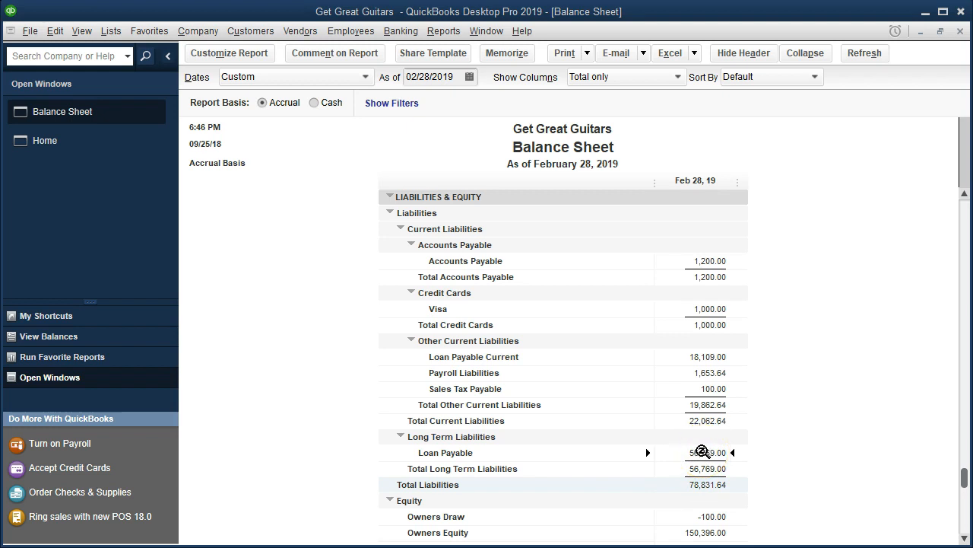
Review the transactions behind the Balance Sheet's long-term Loan Payable balance, then close the detail report
{"action": "double_click", "coordinate": [676, 455]}
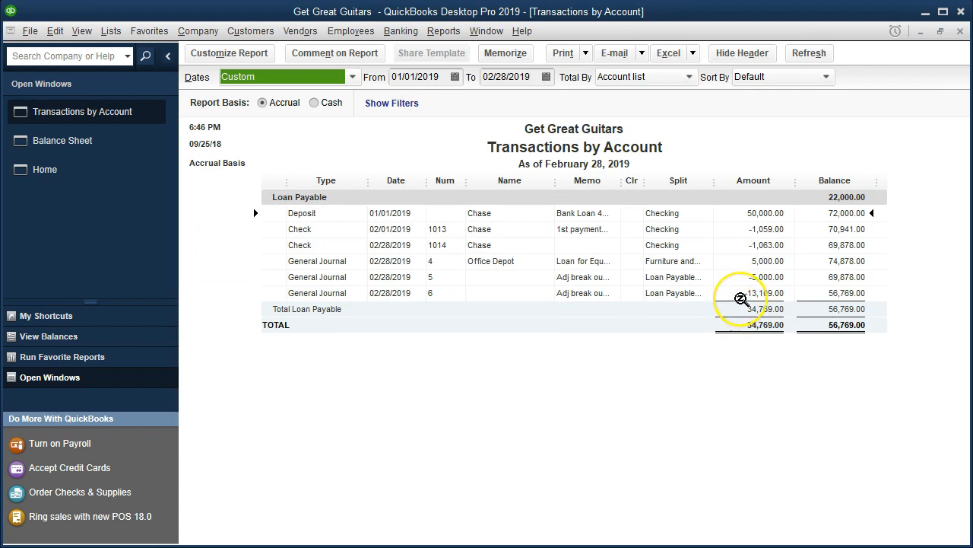
{"action": "left_click", "coordinate": [741, 277]}
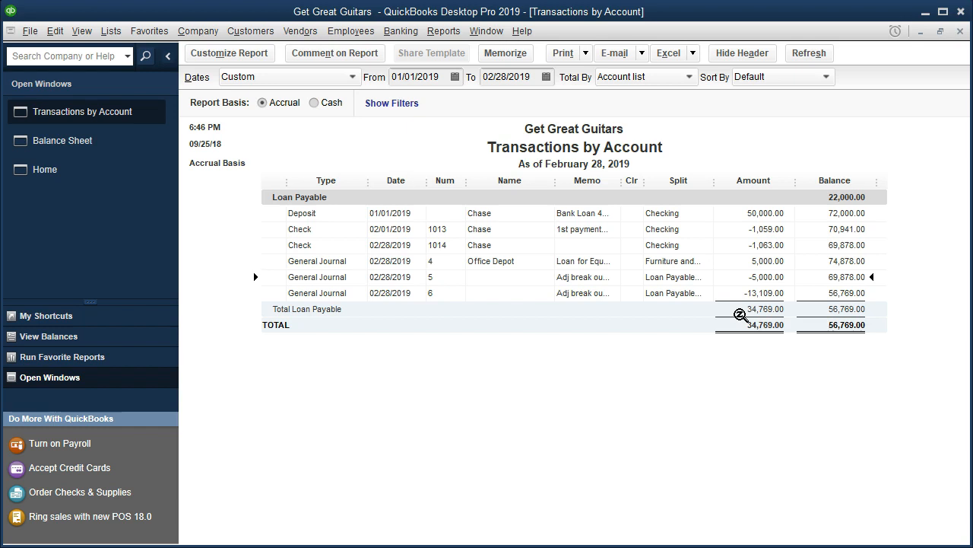
{"action": "left_click", "coordinate": [960, 31]}
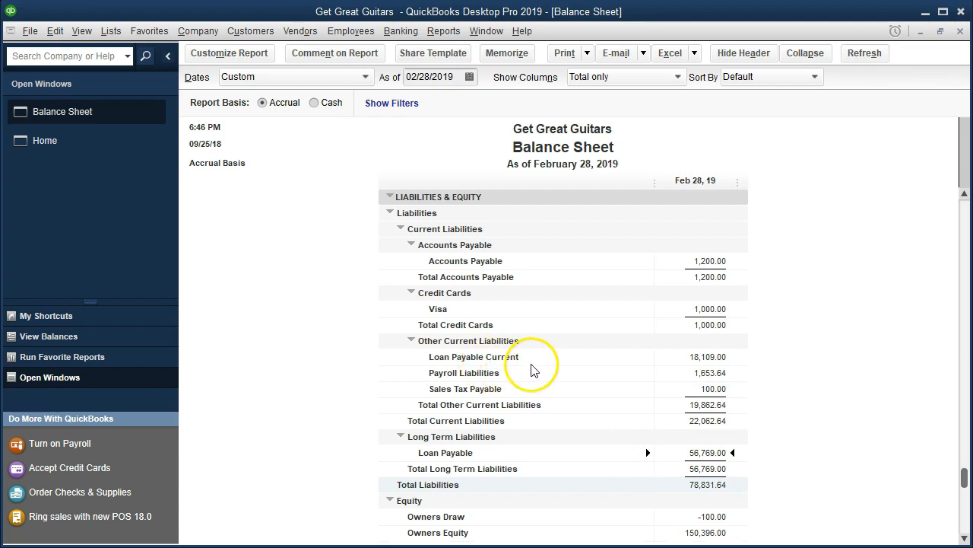
Open the Loan Payable Current transaction detail and check its entries against F10 on Long Term (2) and B1 on Short term (2) in Excel
{"action": "left_click", "coordinate": [677, 360]}
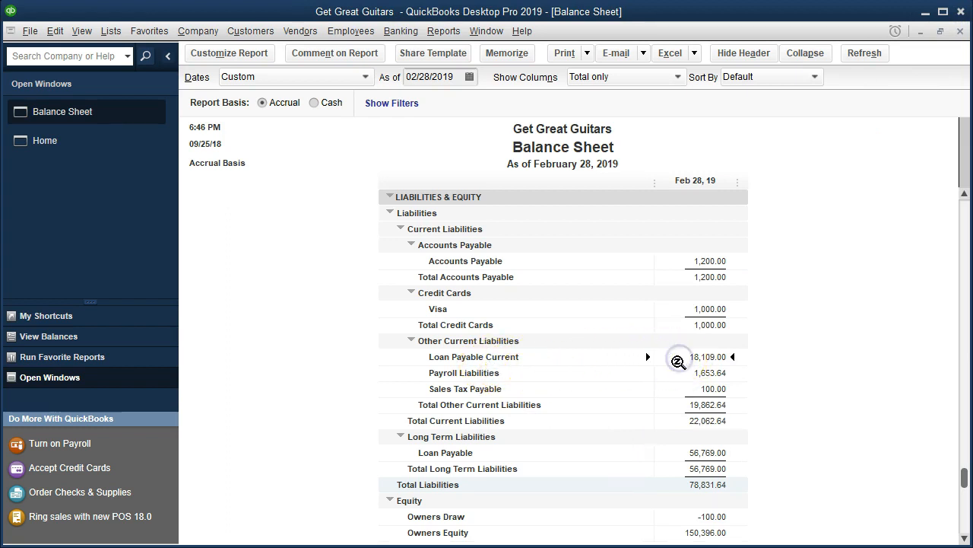
{"action": "double_click", "coordinate": [678, 357]}
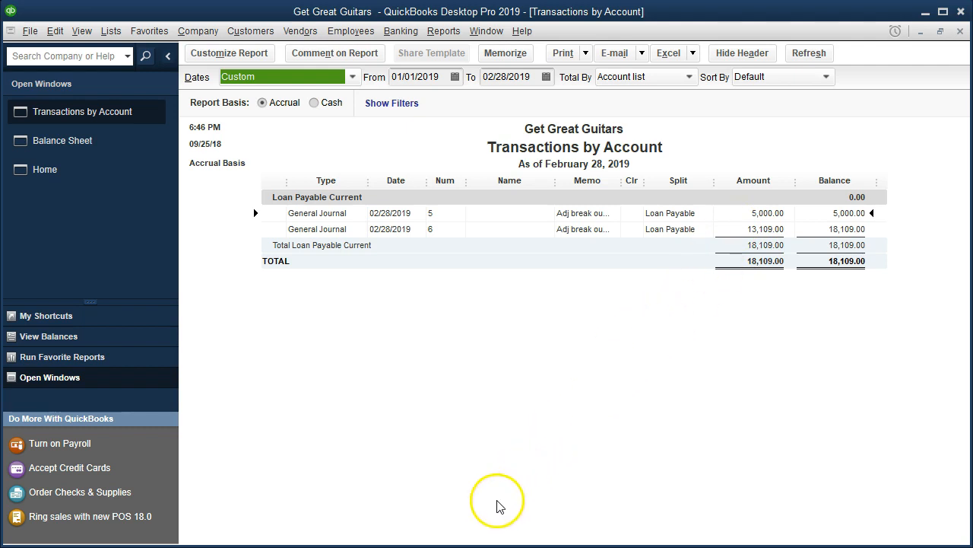
{"action": "key", "text": "alt+Tab"}
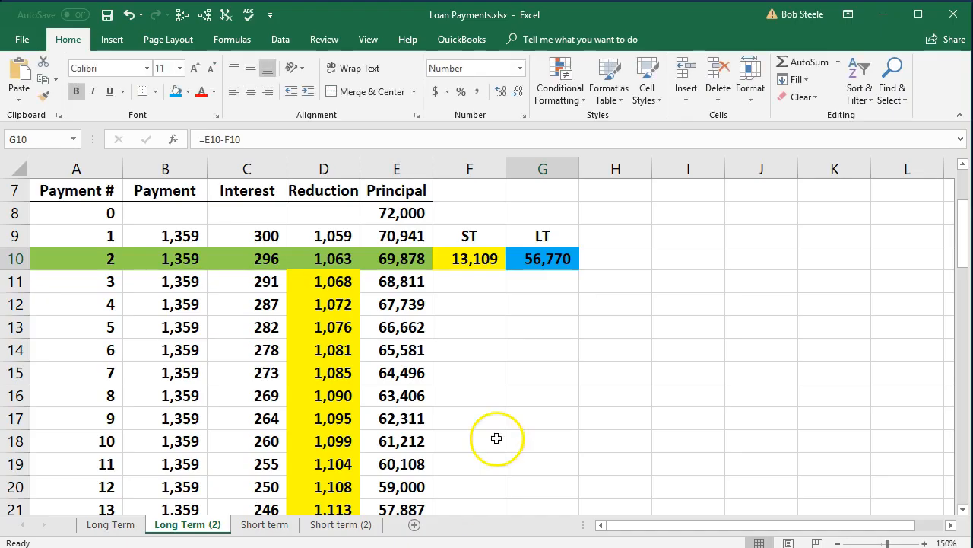
{"action": "left_click", "coordinate": [472, 261]}
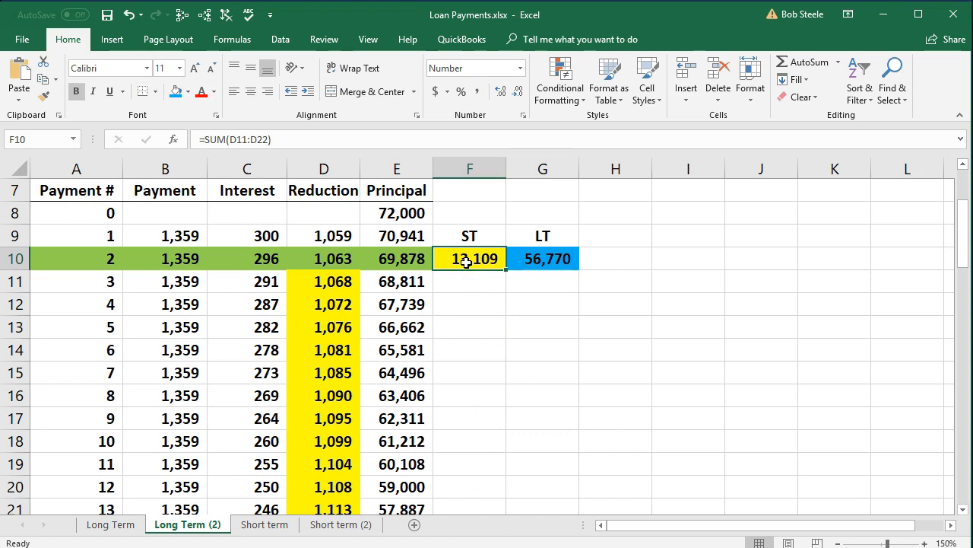
{"action": "left_click", "coordinate": [340, 524]}
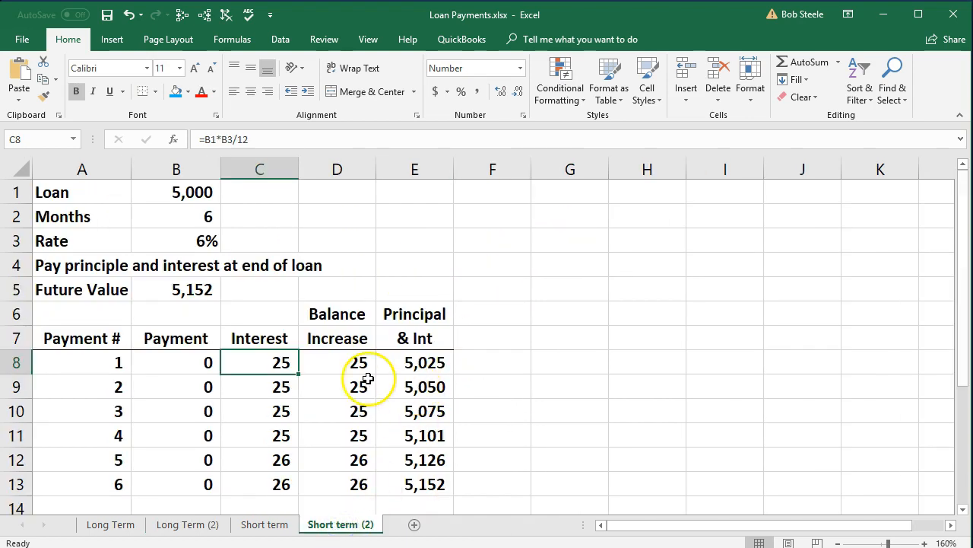
{"action": "left_click", "coordinate": [191, 192]}
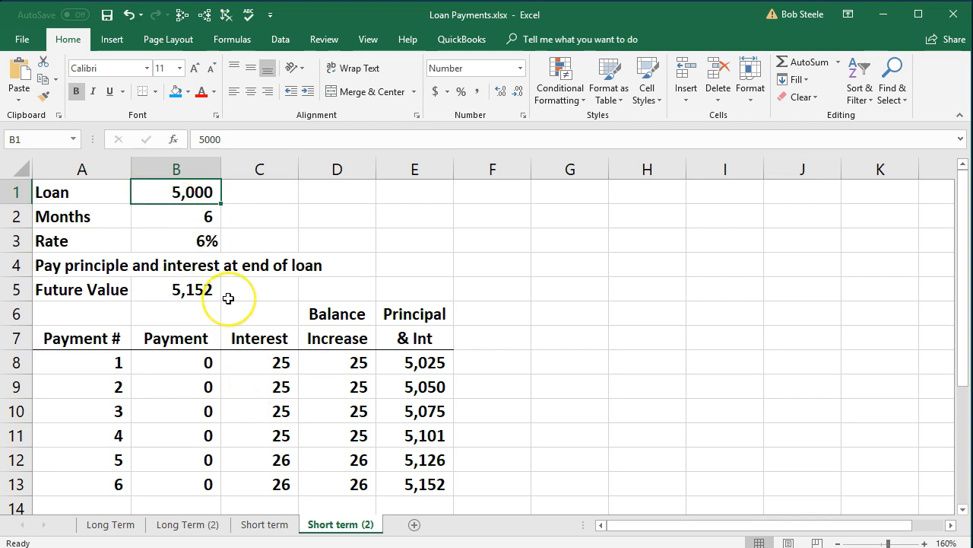
{"action": "left_click", "coordinate": [210, 525]}
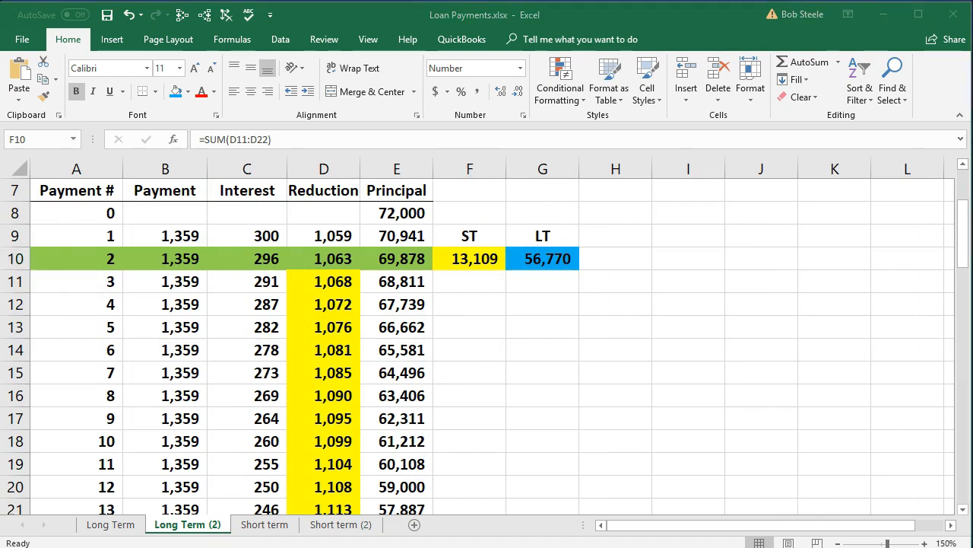
{"action": "left_click", "coordinate": [130, 277]}
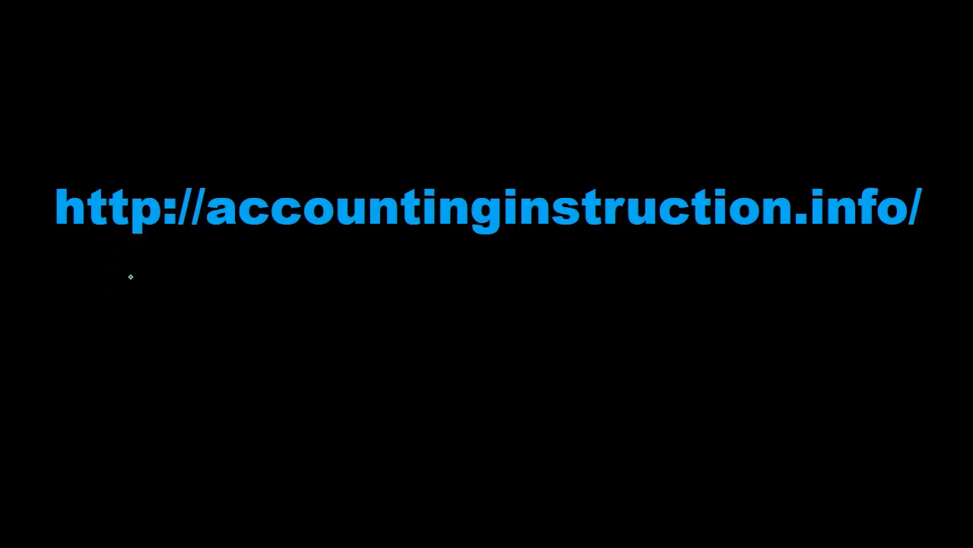